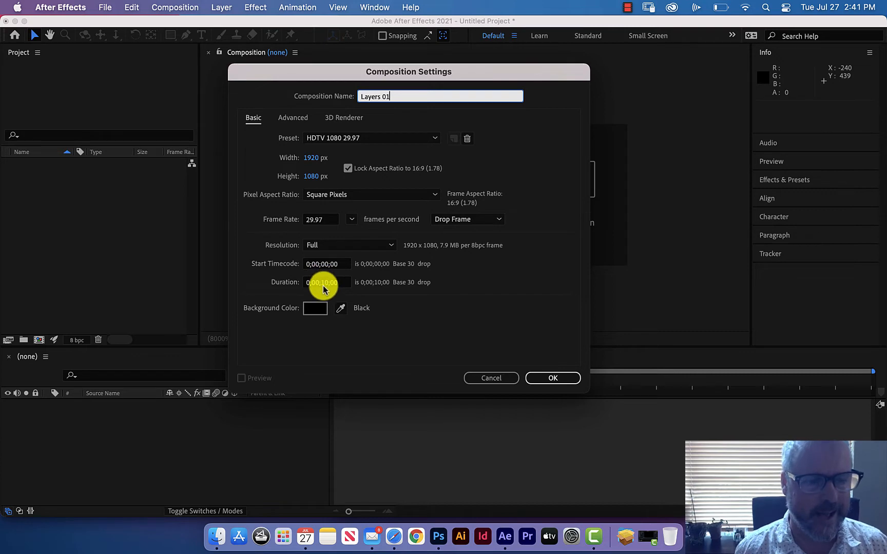
# Set the Layers 01 composition's duration to 0;00;05;00 and create the composition.
pyautogui.moveTo(327, 284); pyautogui.dragTo(320, 282)
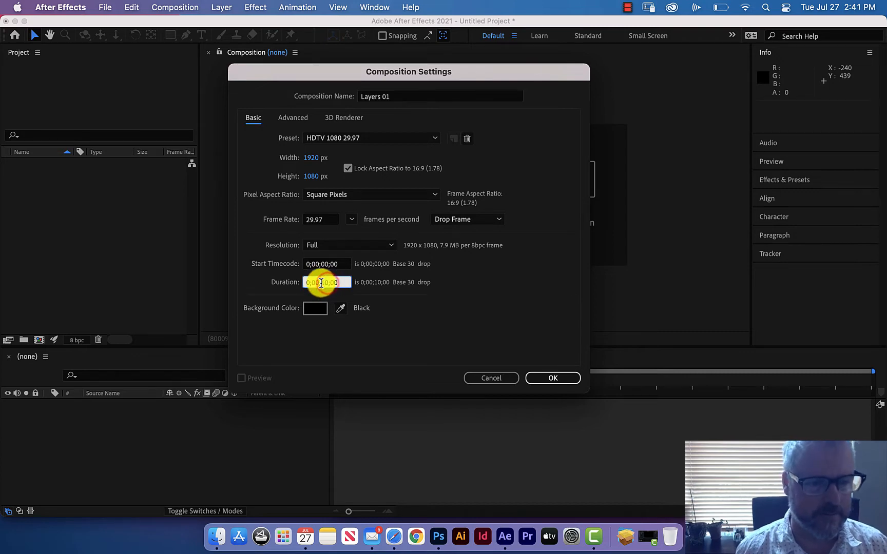
pyautogui.write('05')
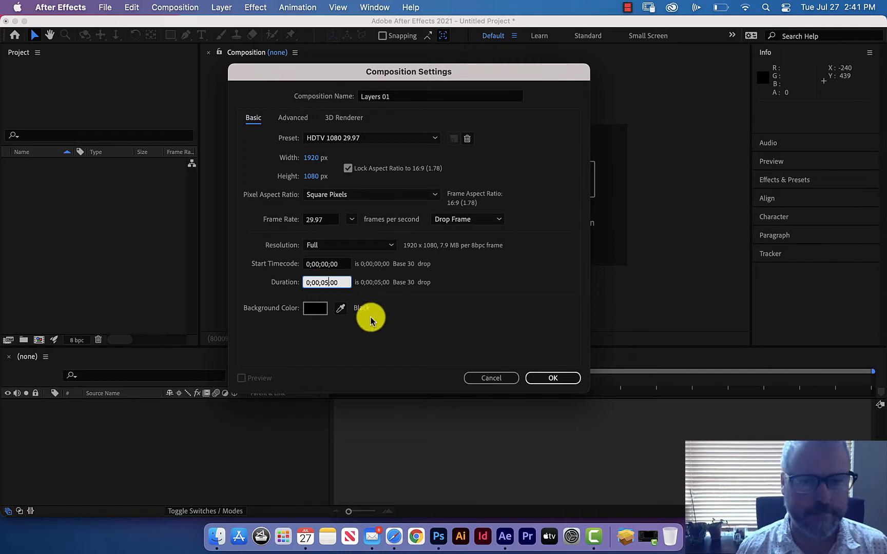
pyautogui.click(550, 379)
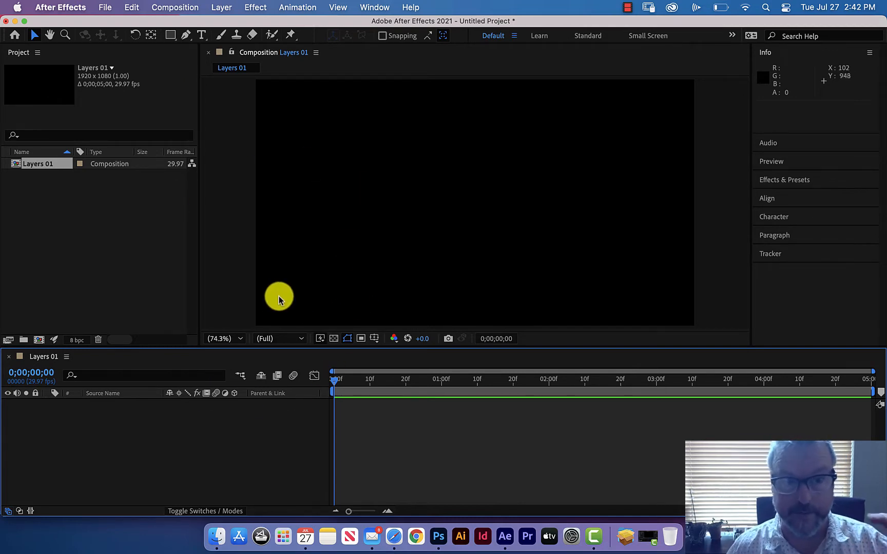
# Compare which layer commands are available while the project area, the composition viewer or the timeline is active.
pyautogui.click(163, 250)
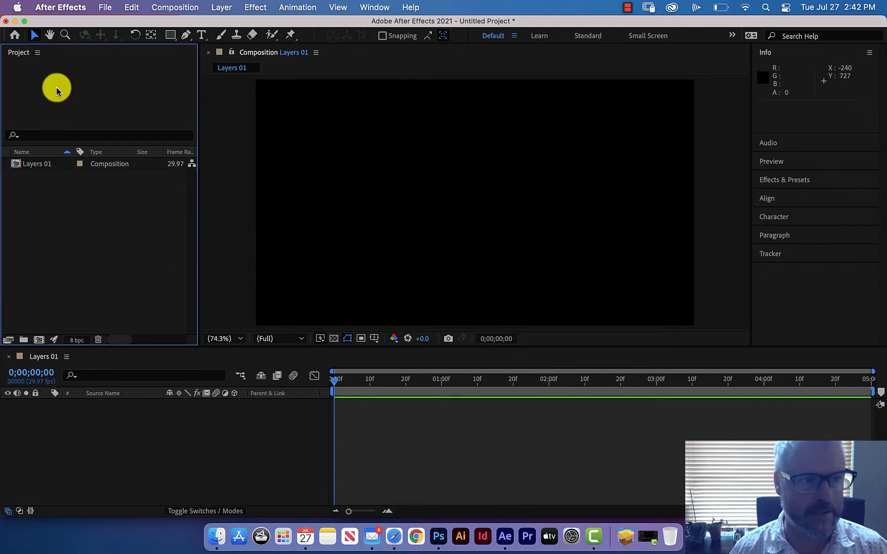
pyautogui.click(222, 7)
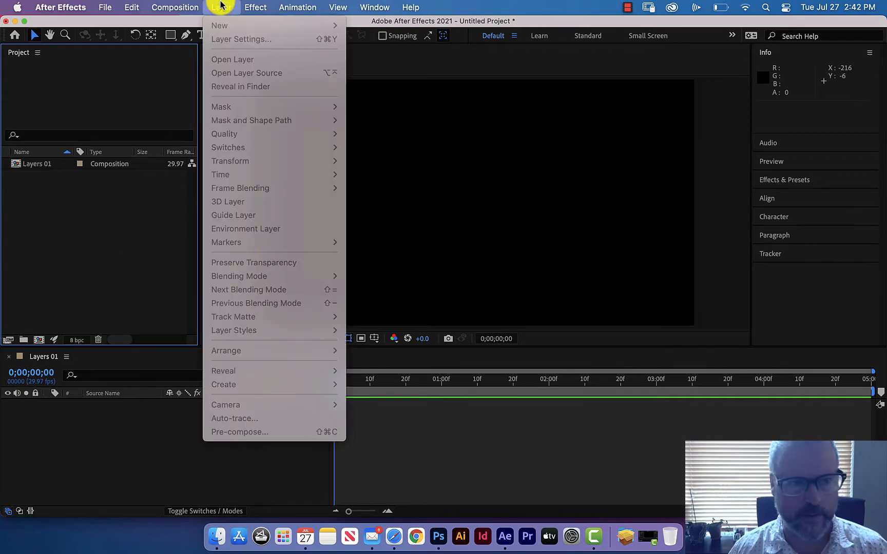
pyautogui.click(221, 6)
pyautogui.click(324, 153)
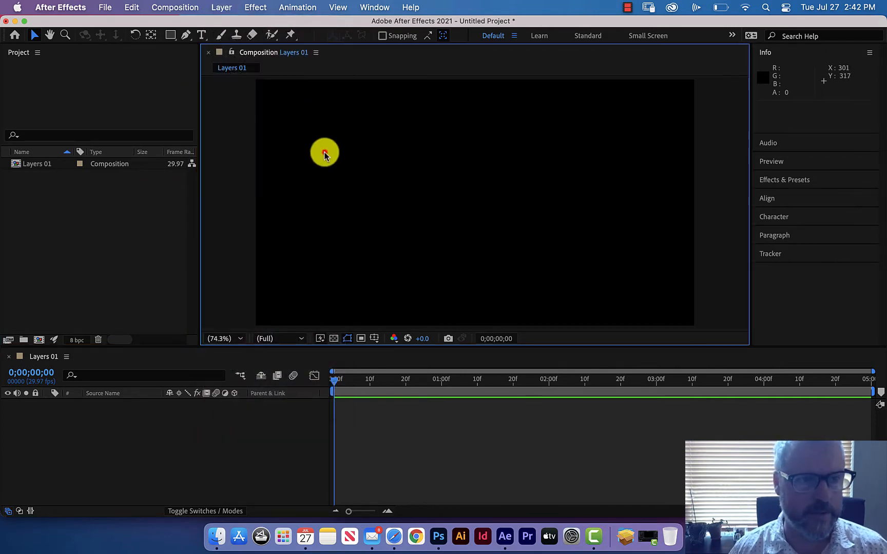
pyautogui.click(226, 7)
pyautogui.click(226, 8)
pyautogui.click(183, 427)
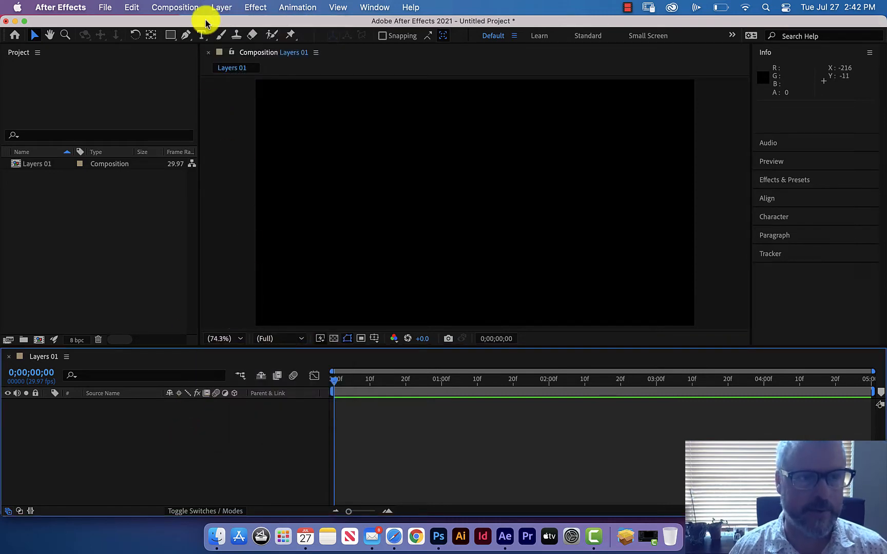
pyautogui.click(221, 7)
pyautogui.click(220, 6)
pyautogui.click(120, 245)
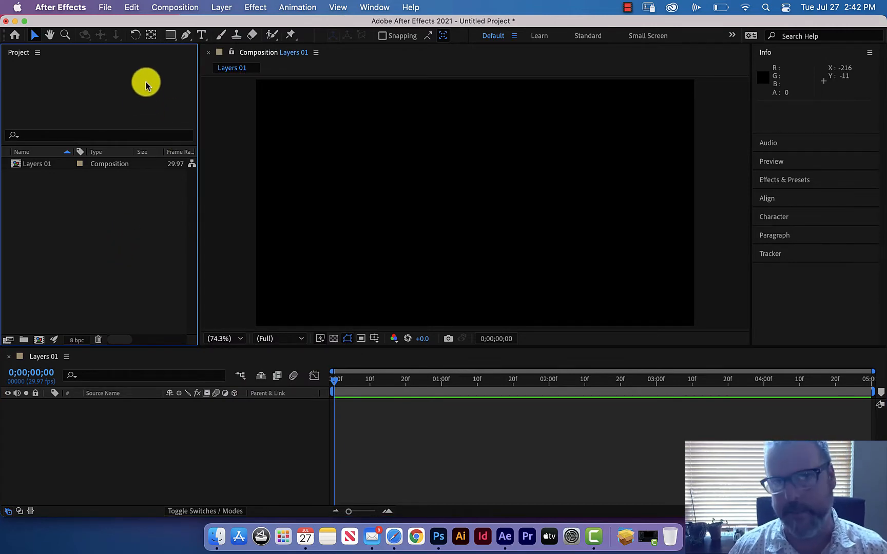
pyautogui.click(223, 7)
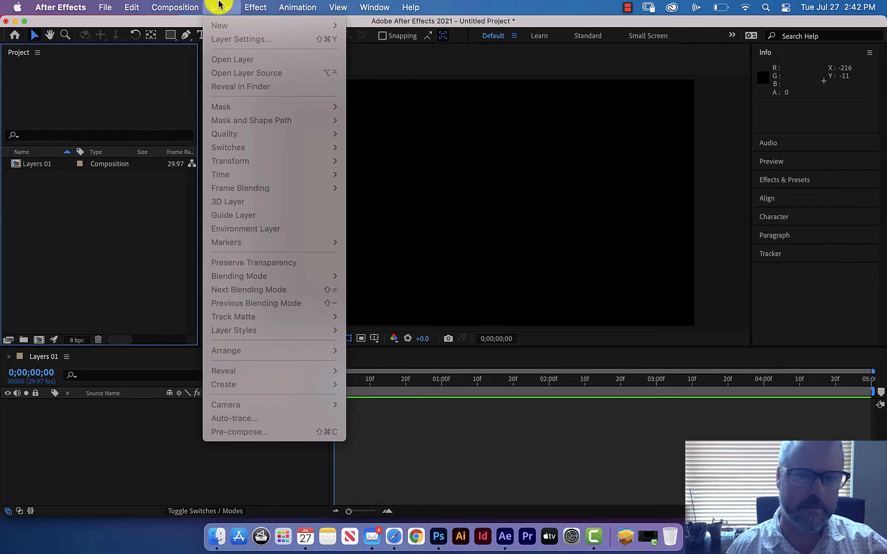
pyautogui.click(220, 5)
pyautogui.click(165, 442)
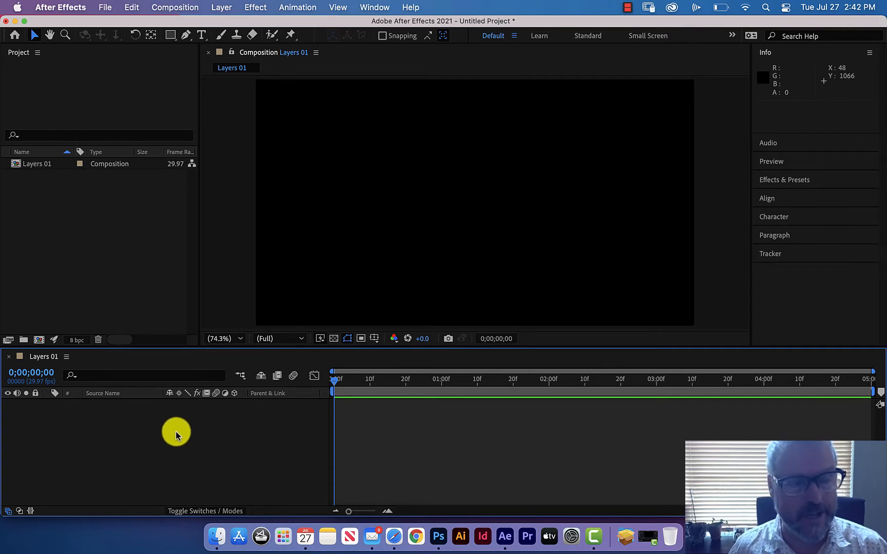
pyautogui.click(222, 8)
pyautogui.moveTo(224, 25)
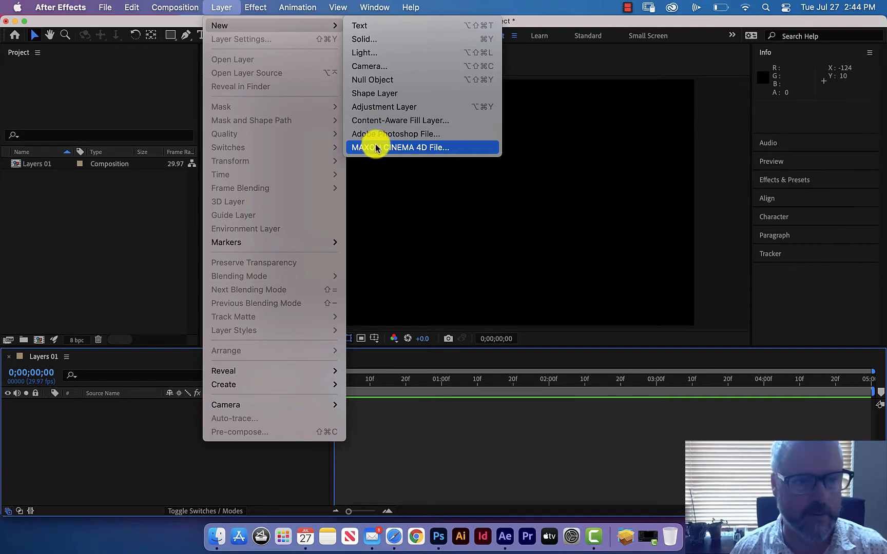
pyautogui.click(409, 41)
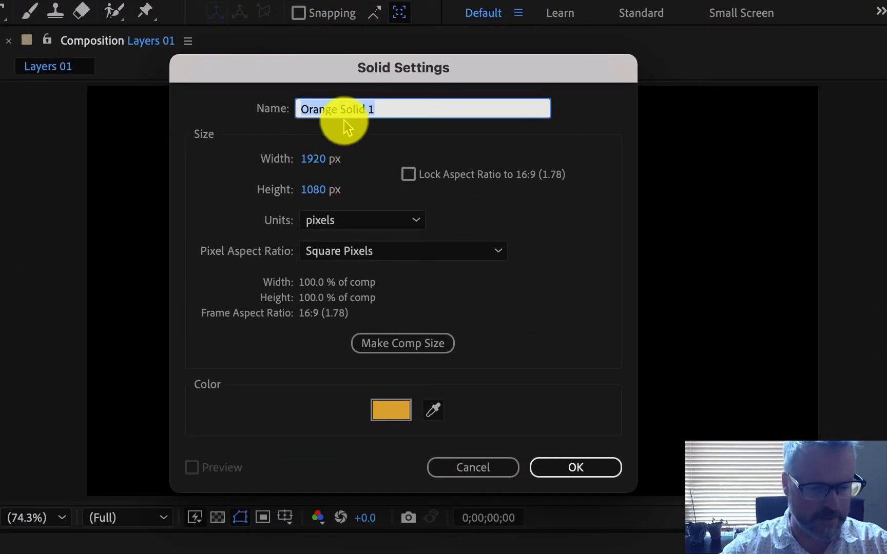
pyautogui.write('Layer 01')
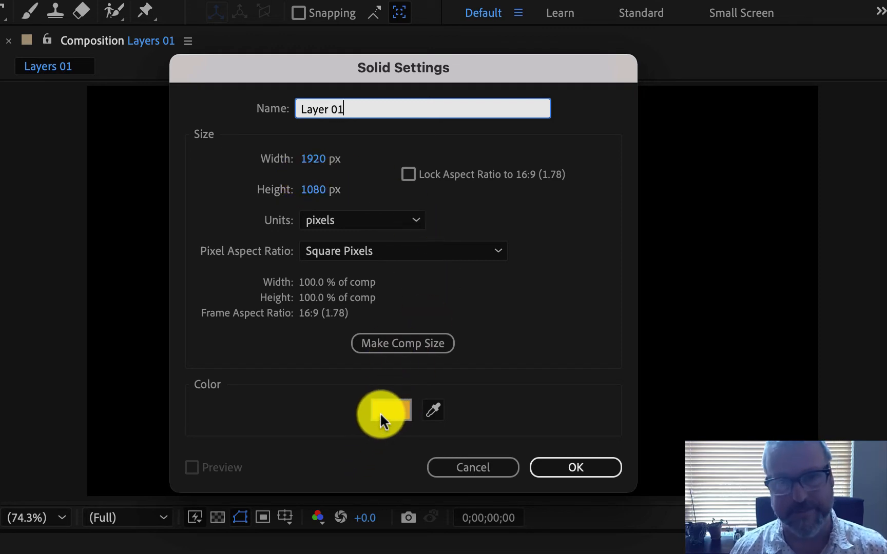
pyautogui.click(463, 467)
# Start a new solid layer and name it Layer 01.
pyautogui.click(43, 1)
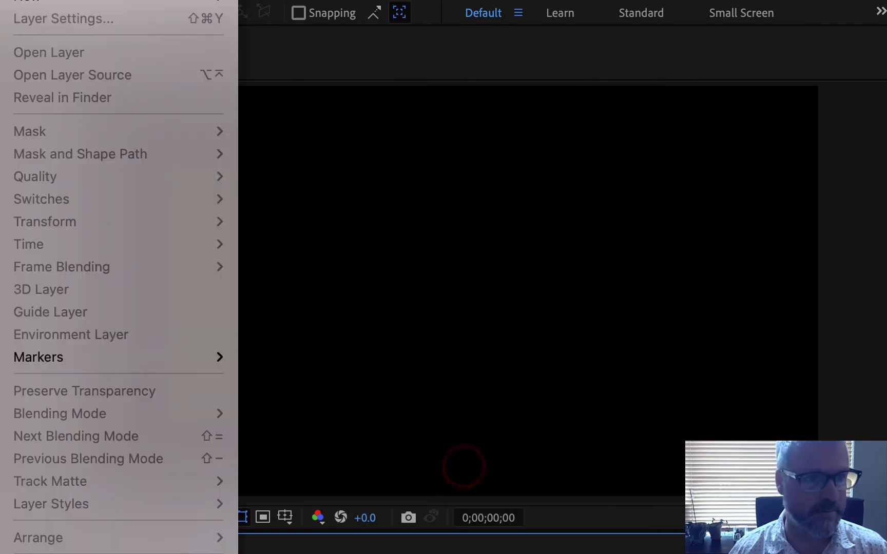
pyautogui.moveTo(11, 1)
pyautogui.click(272, 15)
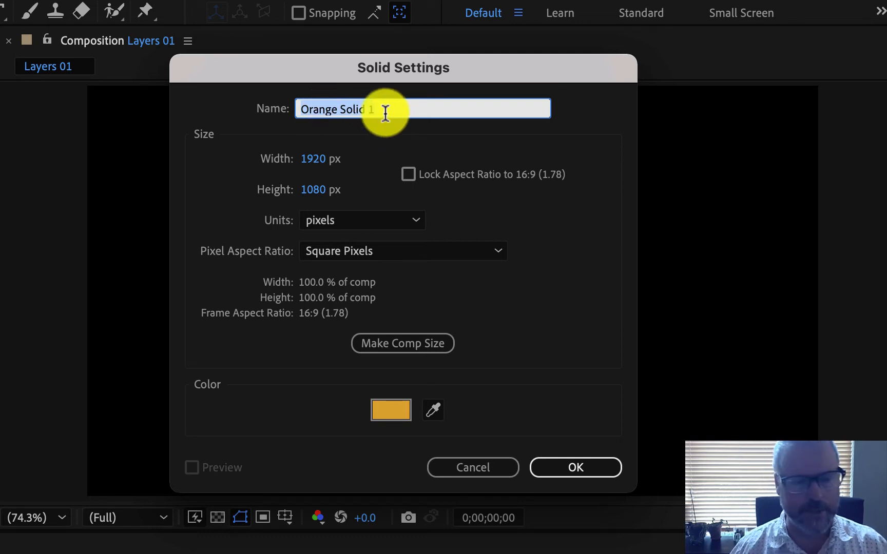
pyautogui.write('Layer')
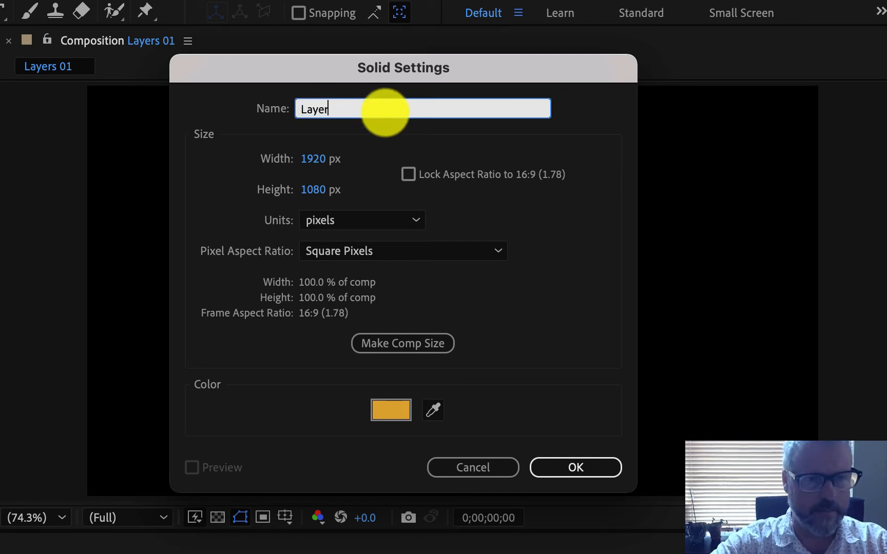
pyautogui.write(' 01')
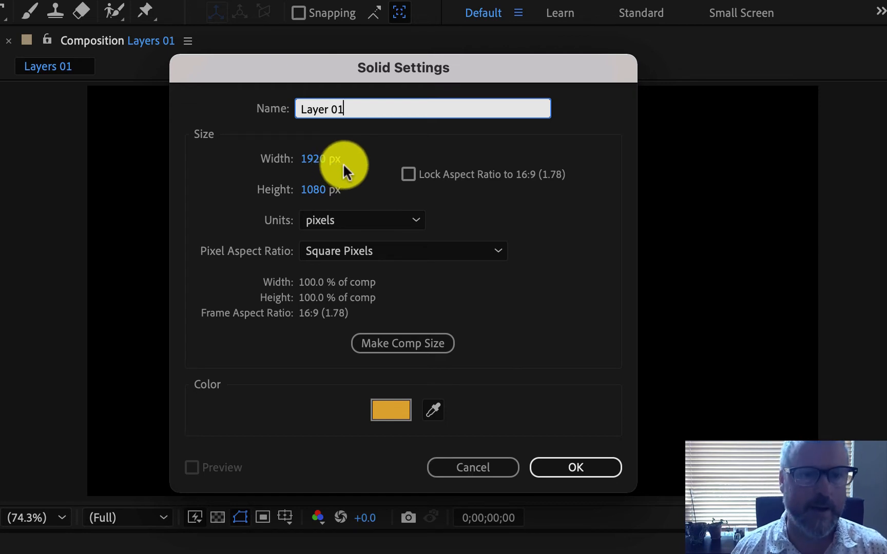
# Set the Layer 01 solid's width and height to 400 px each.
pyautogui.click(316, 159)
pyautogui.write('400')
pyautogui.press('Tab')
pyautogui.write('400')
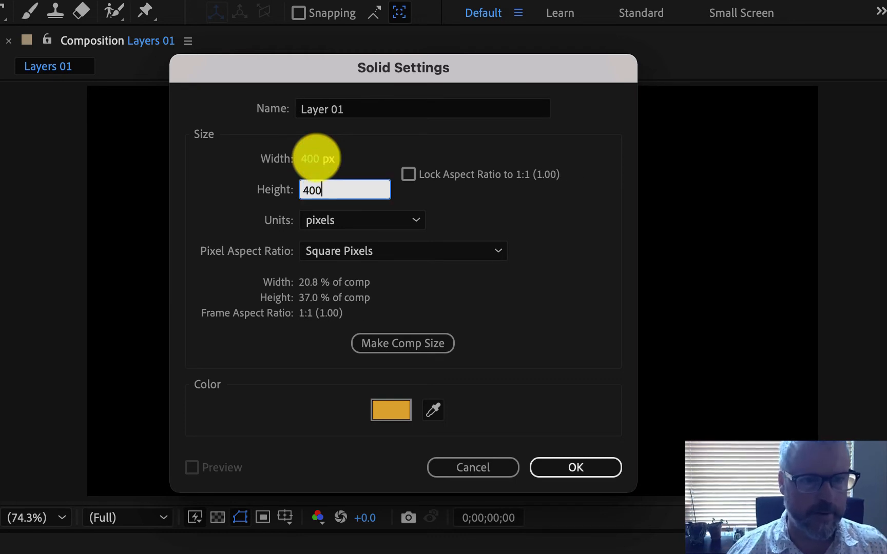
pyautogui.click(209, 155)
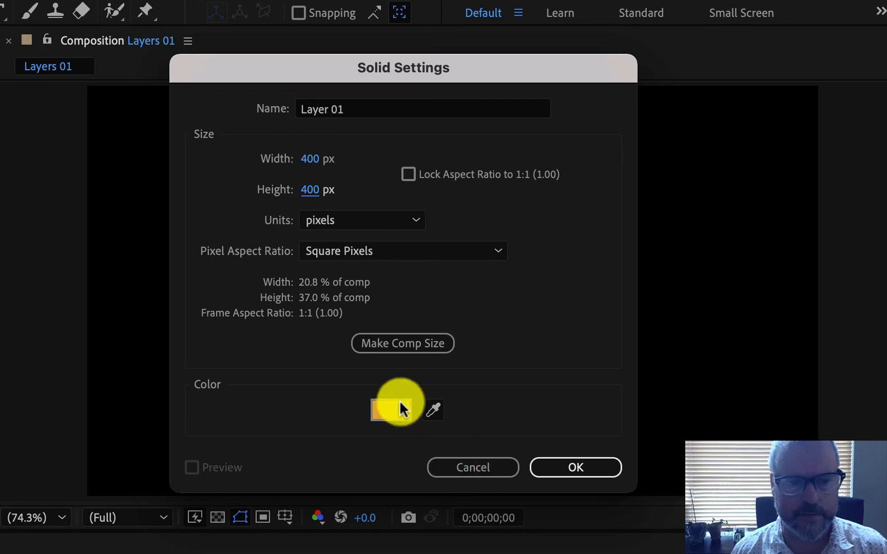
# Set the solid's color to orange EBA80C and create Layer 01.
pyautogui.click(395, 416)
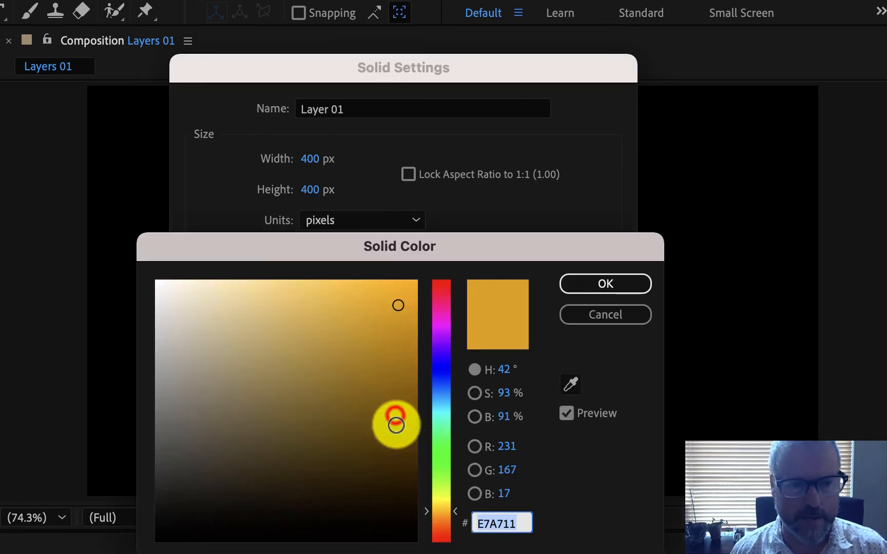
pyautogui.click(401, 300)
pyautogui.click(571, 287)
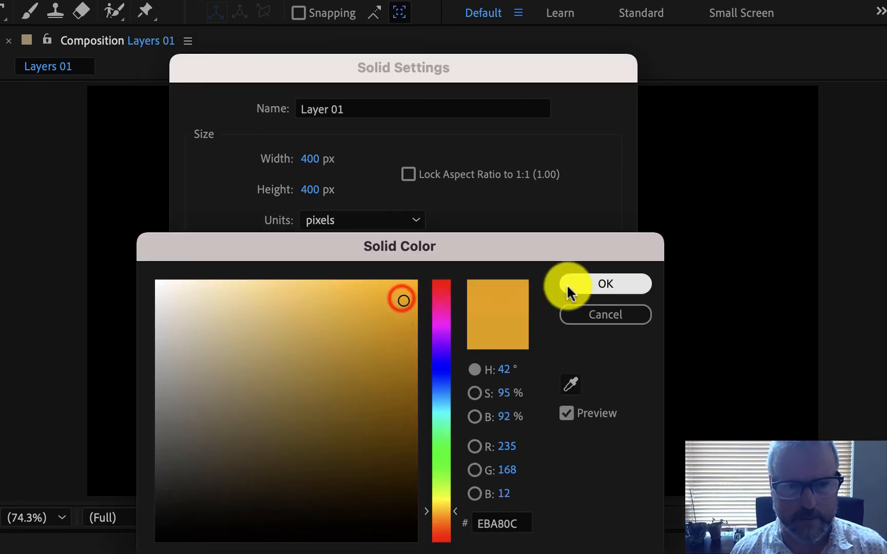
pyautogui.click(575, 464)
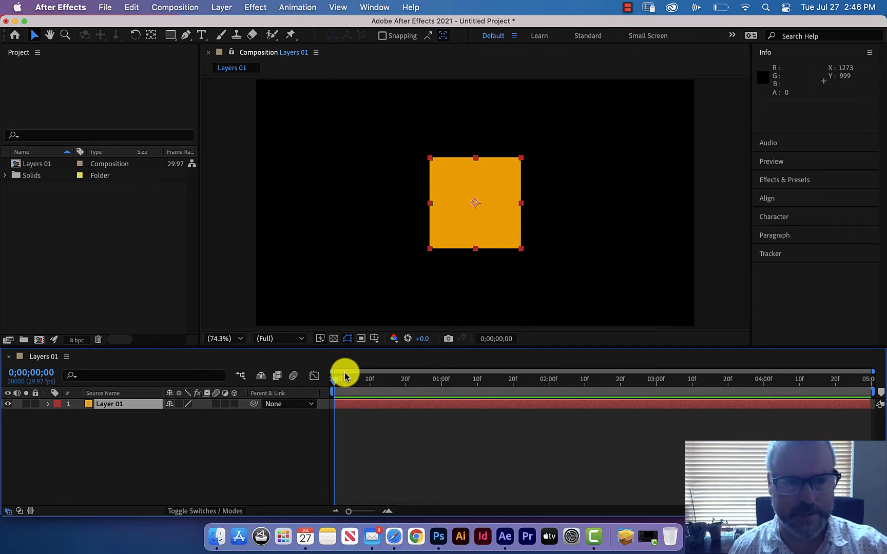
# Select Layer 01 in the timeline and open its name for editing.
pyautogui.click(94, 428)
pyautogui.click(105, 404)
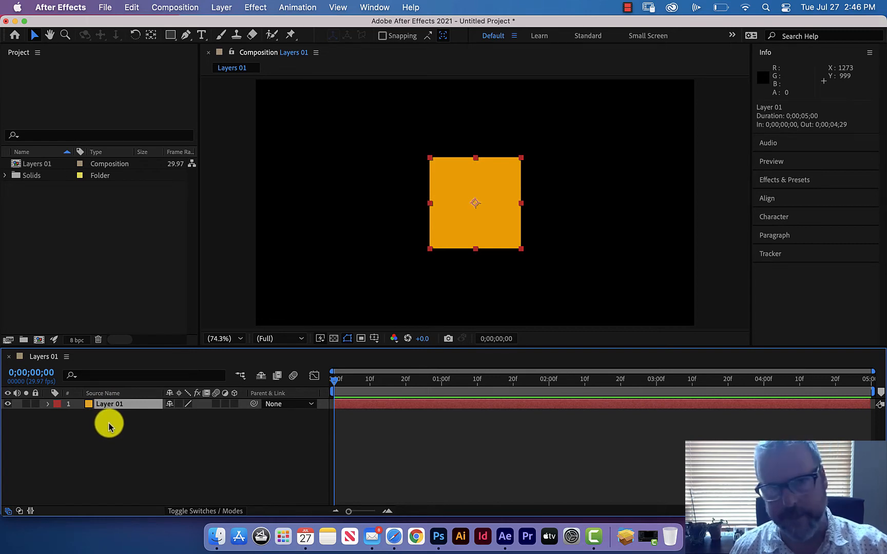
pyautogui.press('Return')
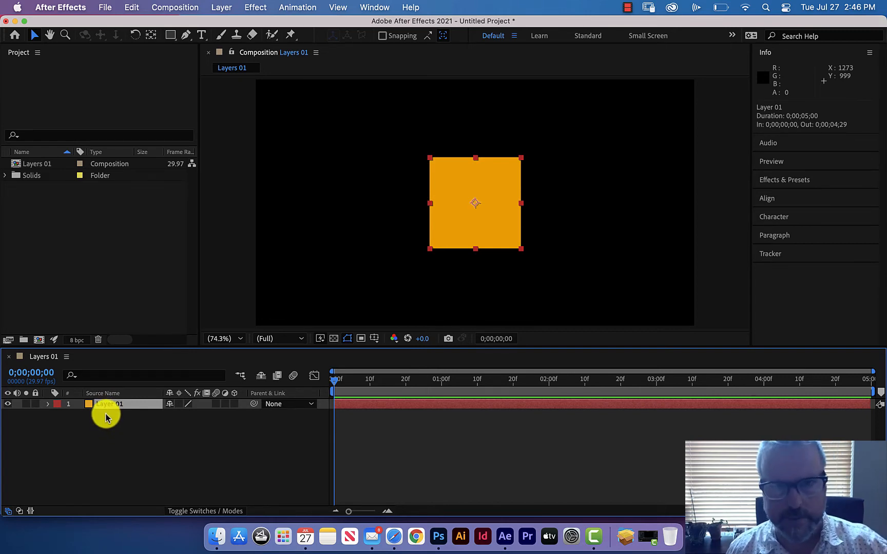
pyautogui.press('Return')
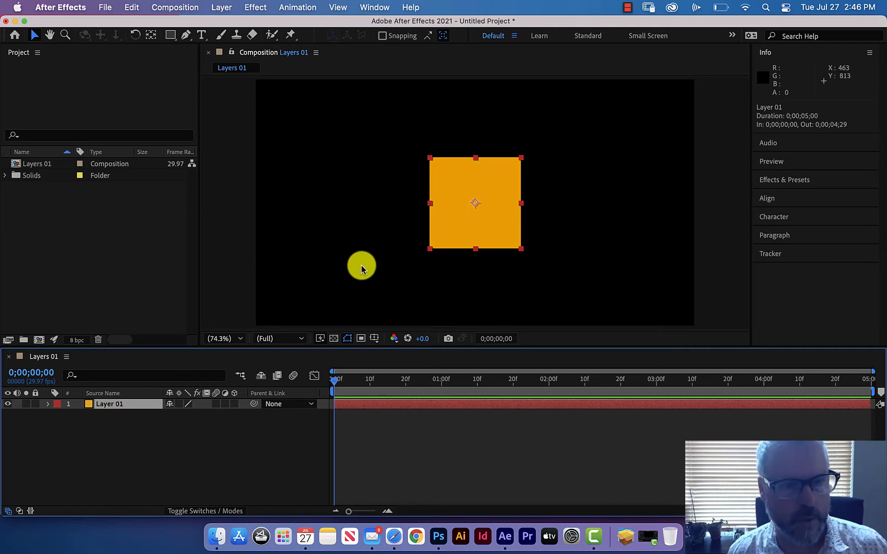
# Move the orange square toward the composition's left side, to about position 389, 524, and deselect it.
pyautogui.moveTo(495, 233); pyautogui.dragTo(365, 232)
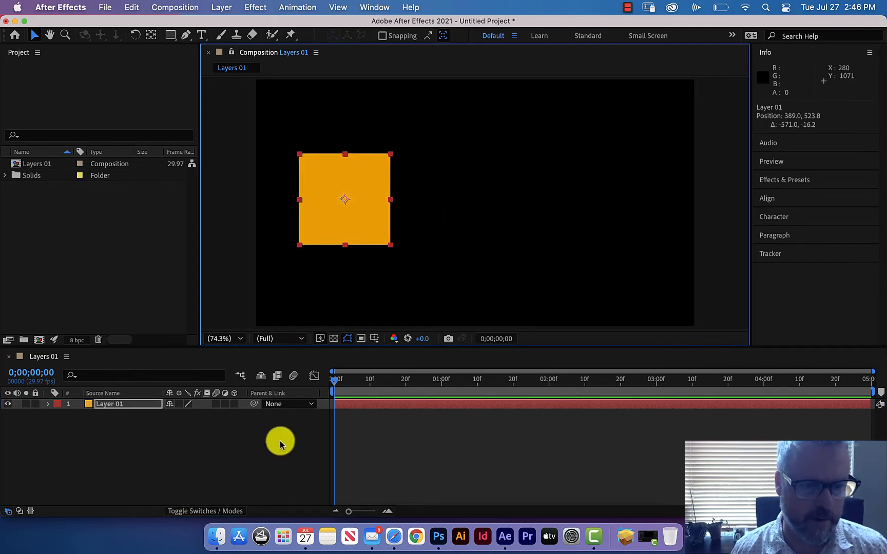
pyautogui.click(280, 441)
# Start a second solid layer and name it Layer 02.
pyautogui.click(184, 7)
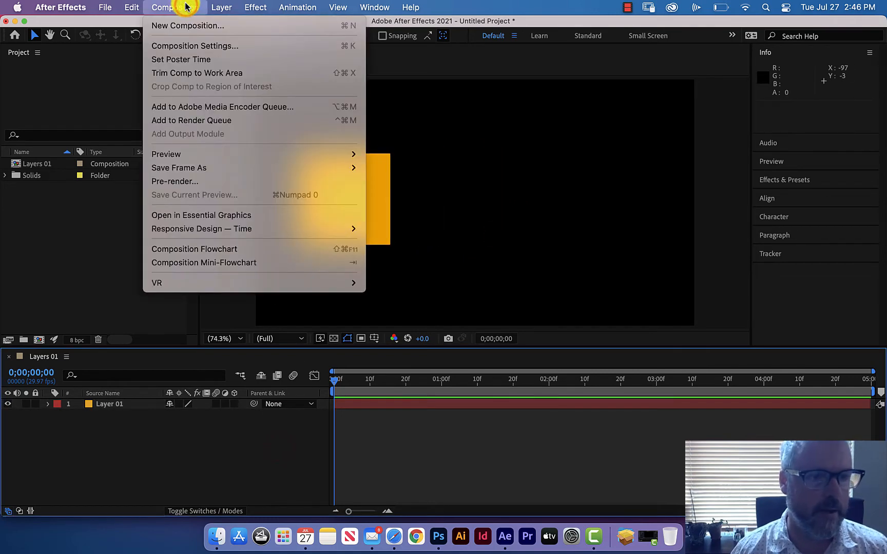
pyautogui.moveTo(221, 8)
pyautogui.moveTo(221, 25)
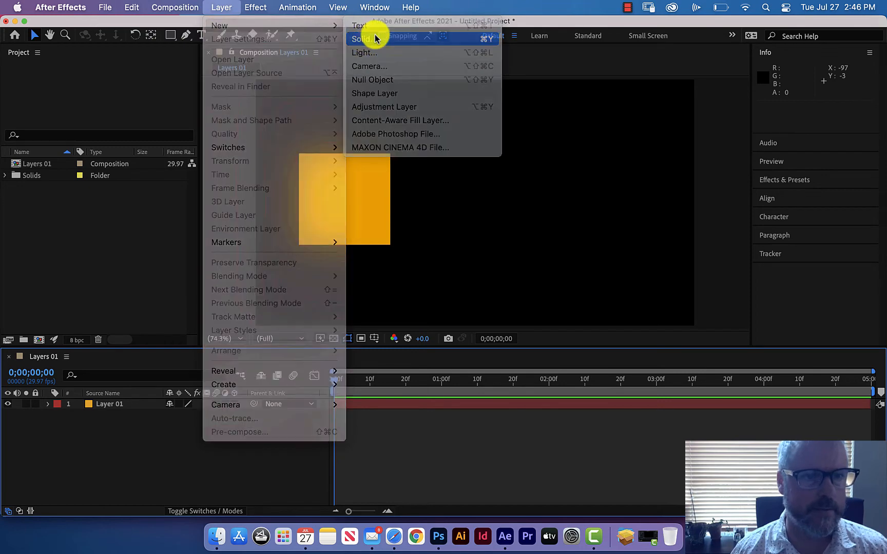
pyautogui.click(373, 38)
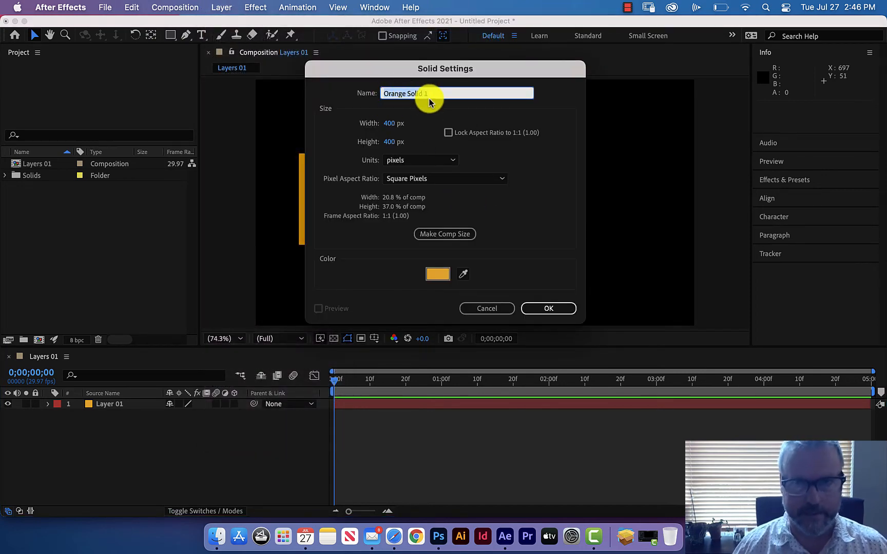
pyautogui.write('Layer')
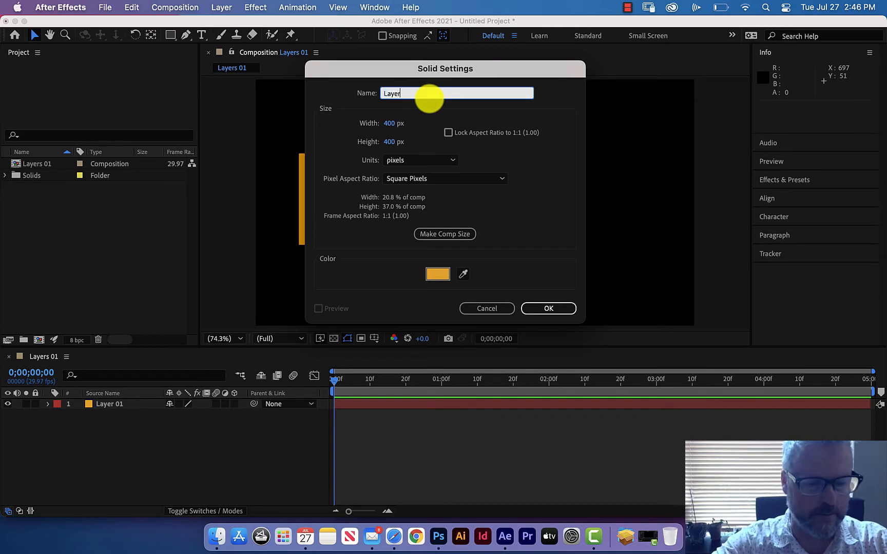
pyautogui.write(' 02')
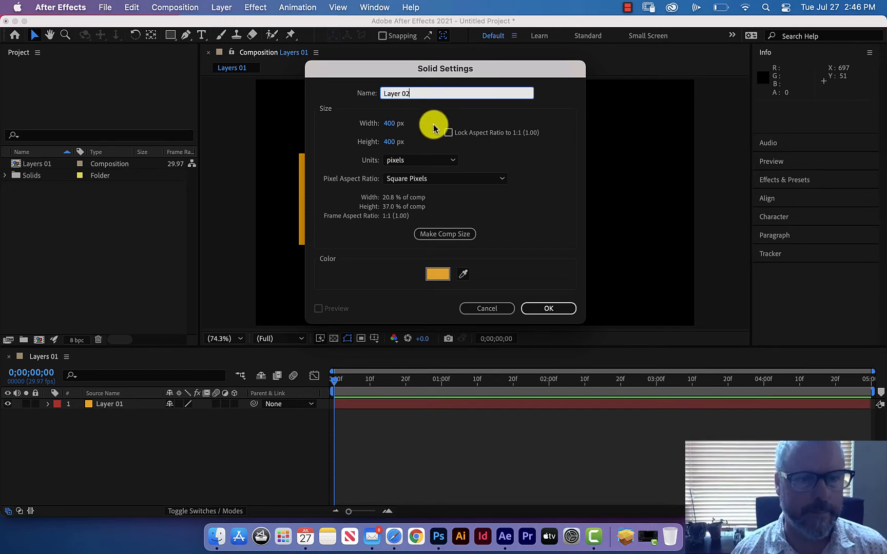
# Set the Layer 02 solid's width and height to 600 px each.
pyautogui.click(391, 123)
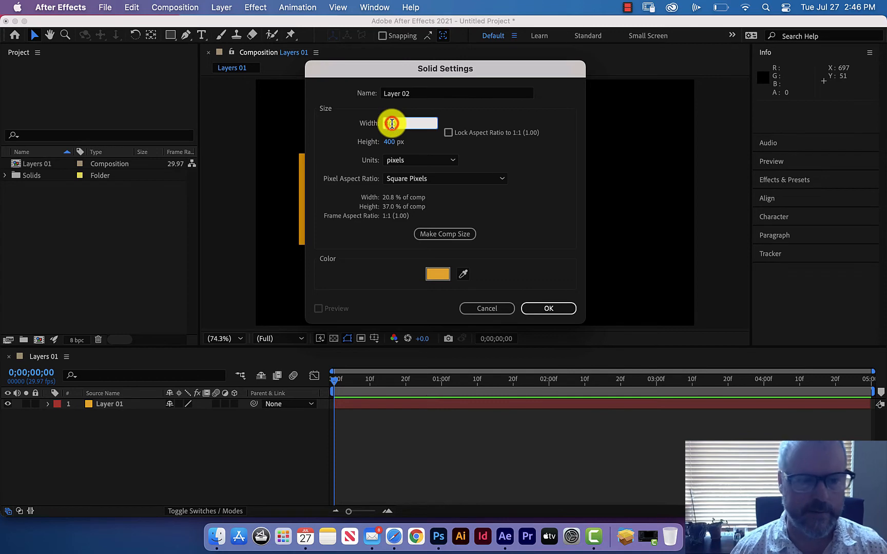
pyautogui.write('600')
pyautogui.press('Tab')
pyautogui.write('600')
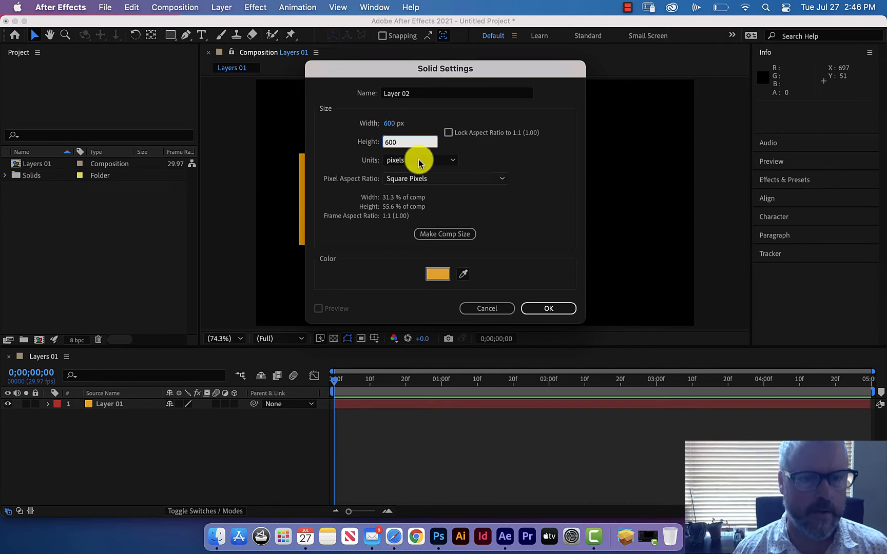
# Give the Layer 02 solid the blue color 0C77EB, create it and deselect it.
pyautogui.click(435, 276)
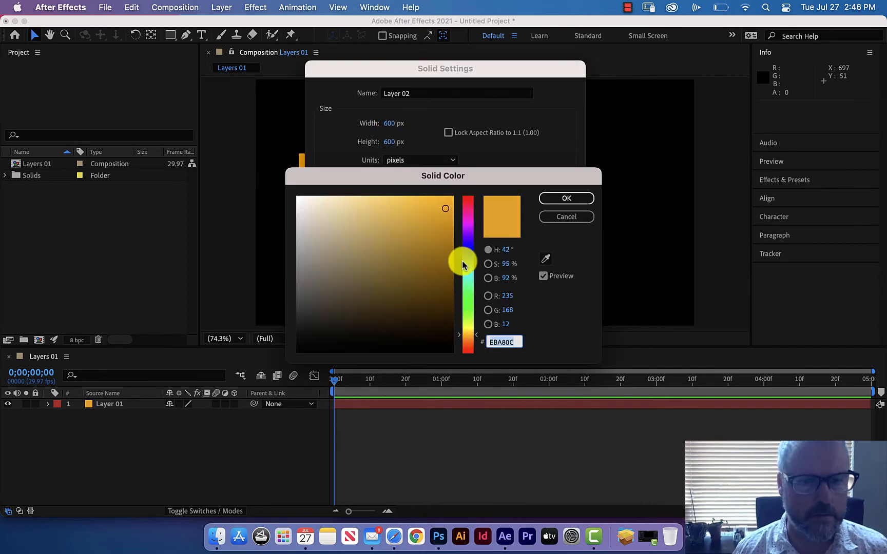
pyautogui.click(467, 255)
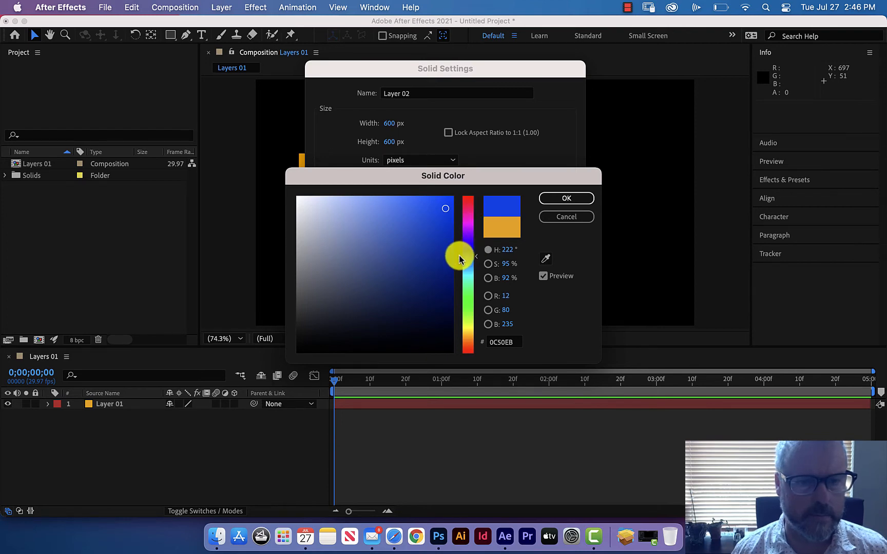
pyautogui.click(558, 200)
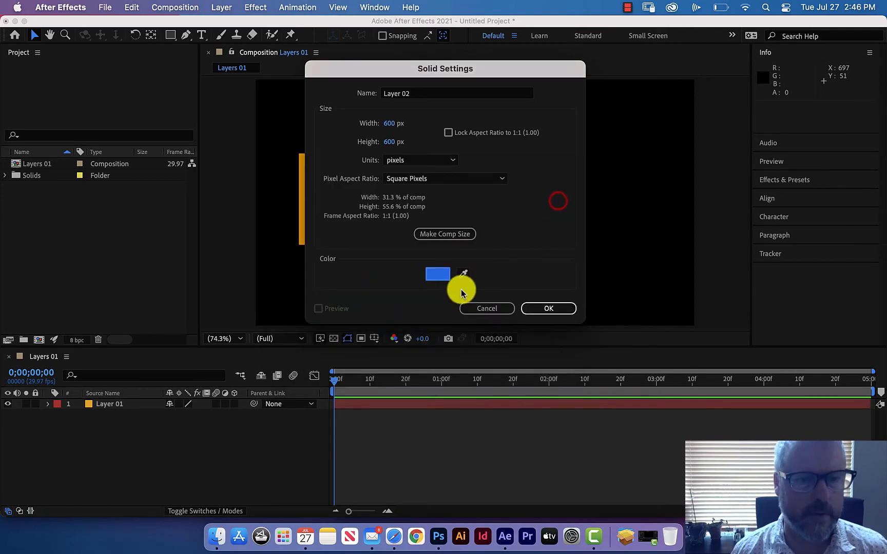
pyautogui.click(542, 309)
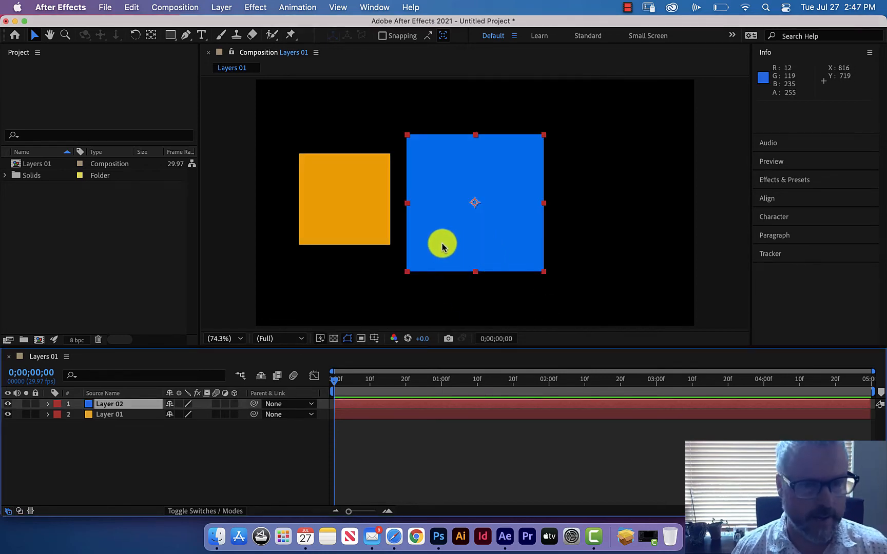
pyautogui.click(244, 442)
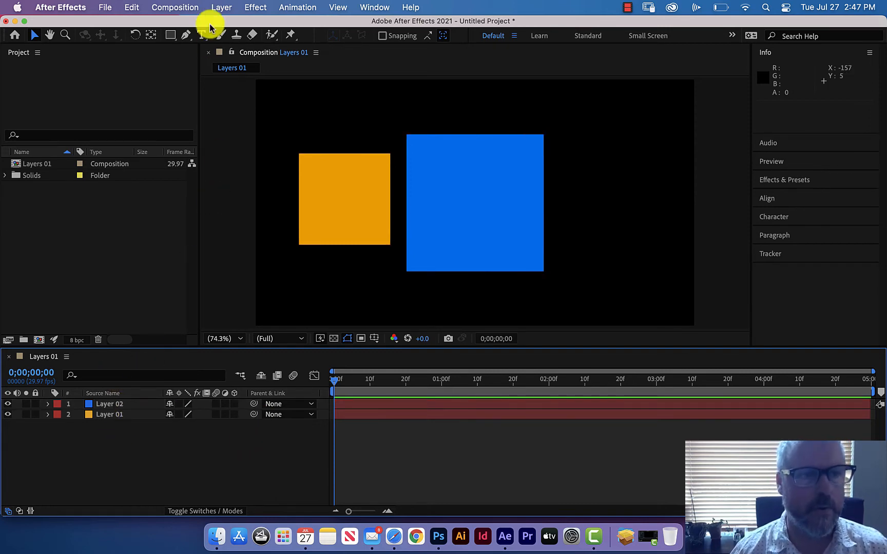
# Start a third solid layer and match its size to the composition, 1920 by 1080 px.
pyautogui.click(222, 7)
pyautogui.moveTo(318, 26)
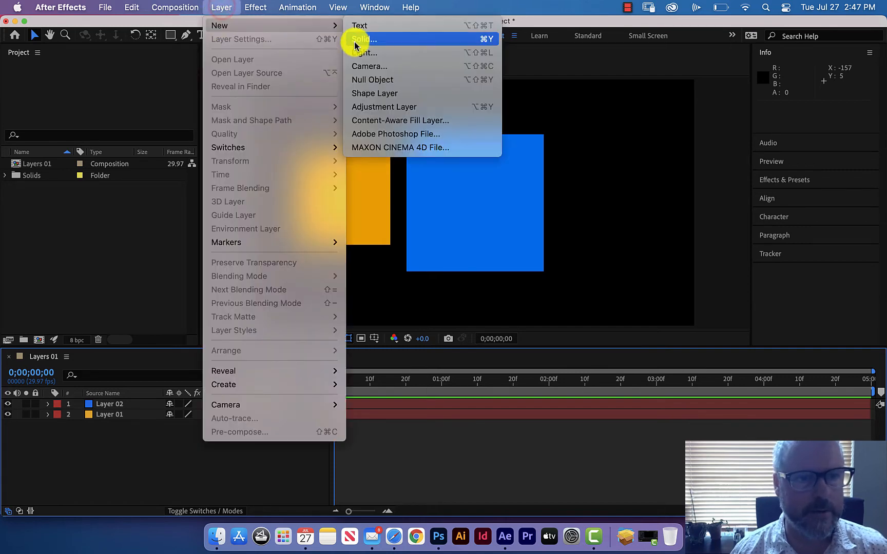
pyautogui.click(358, 40)
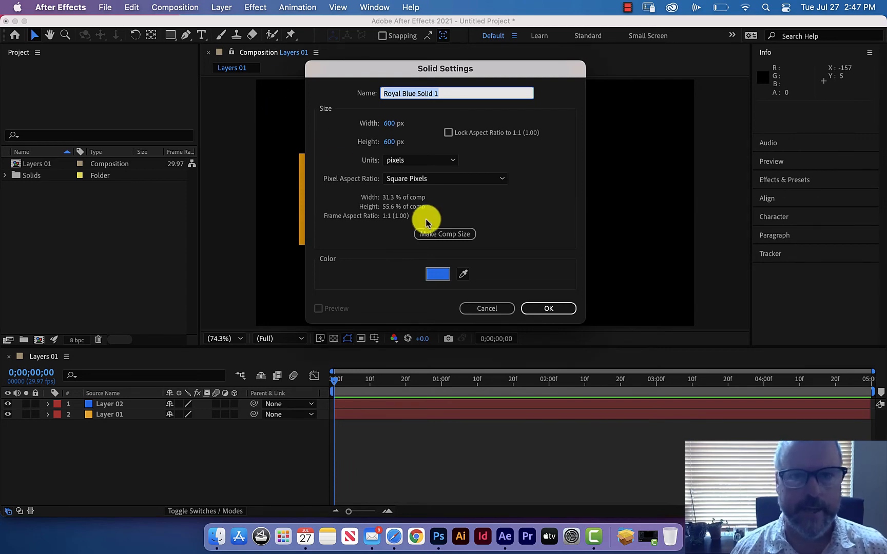
pyautogui.click(442, 235)
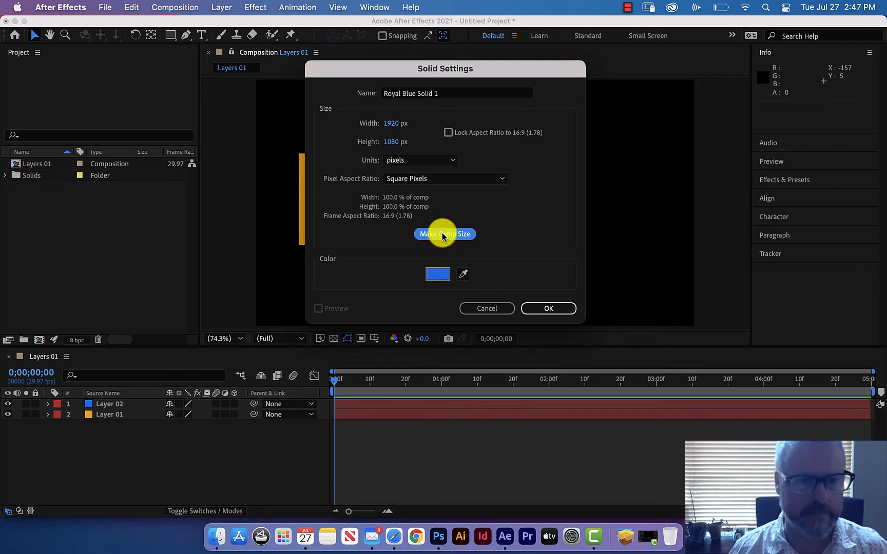
# Set the full-size solid's color to light gray DADADA and create the layer.
pyautogui.click(441, 274)
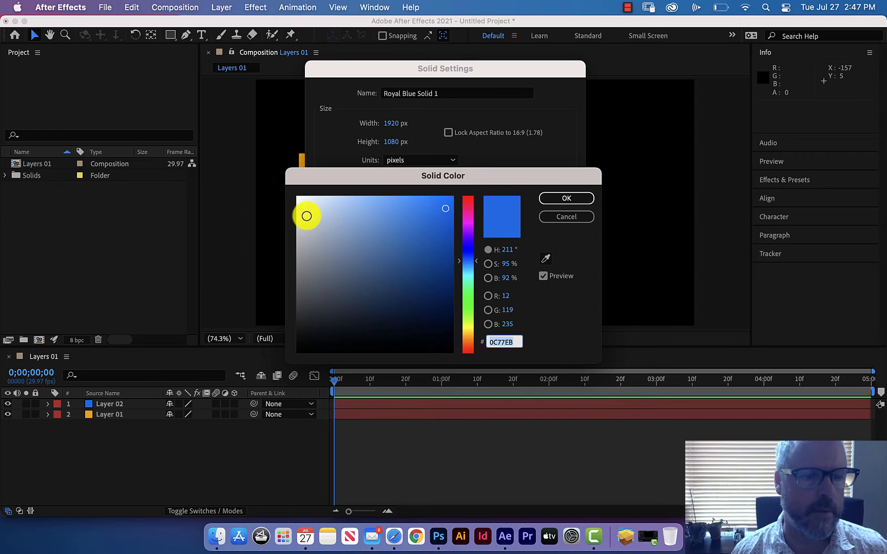
pyautogui.click(297, 219)
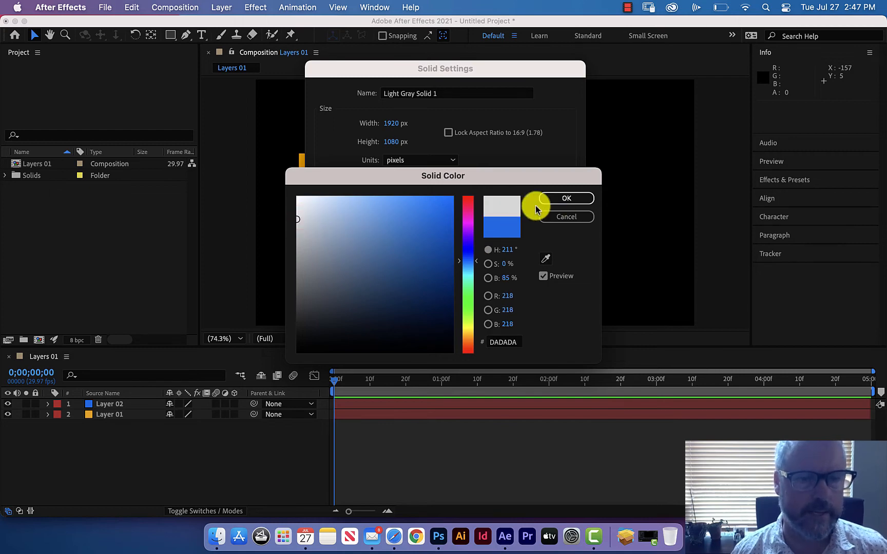
pyautogui.click(557, 197)
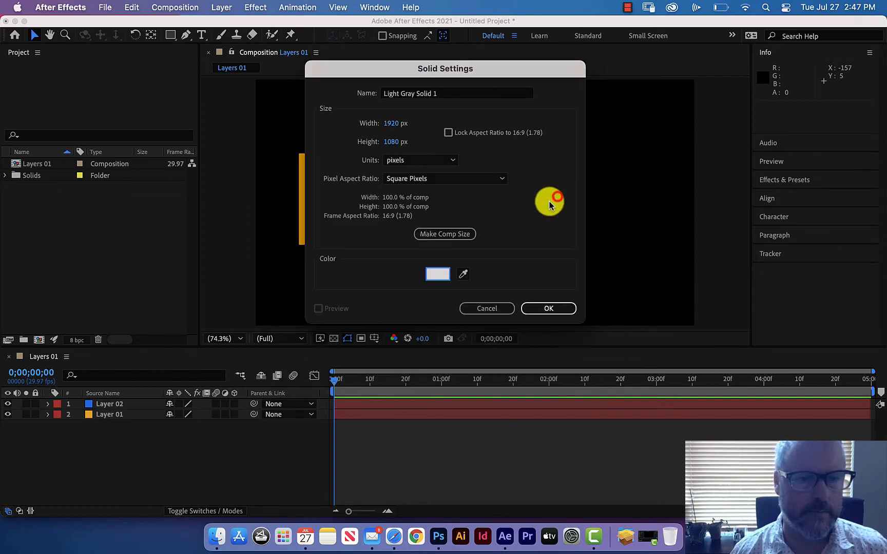
pyautogui.click(550, 308)
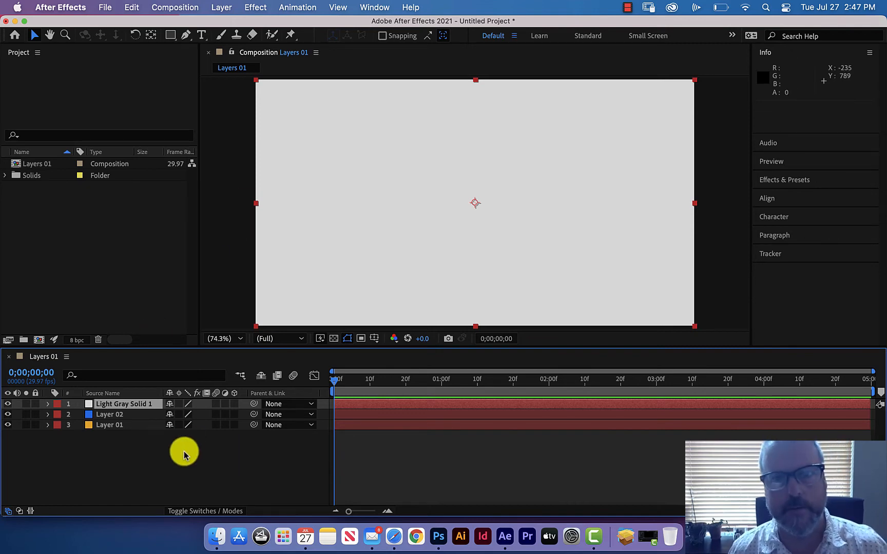
# Move the light gray solid beneath Layer 01 in the layer stack and deselect it.
pyautogui.click(127, 403)
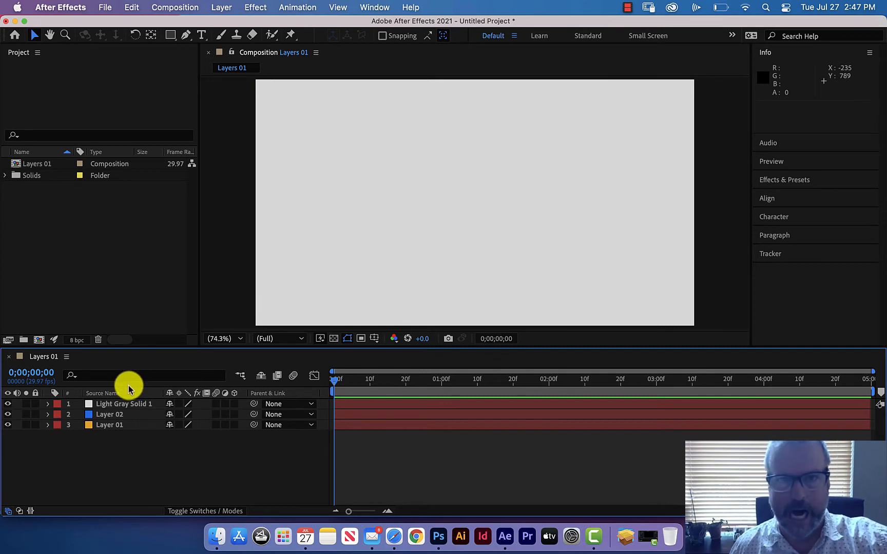
pyautogui.click(112, 415)
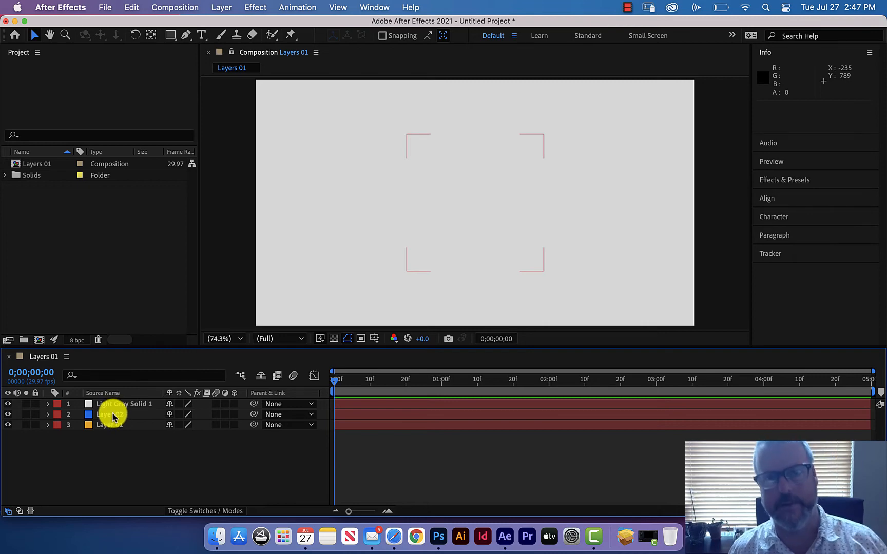
pyautogui.moveTo(118, 405); pyautogui.dragTo(118, 435)
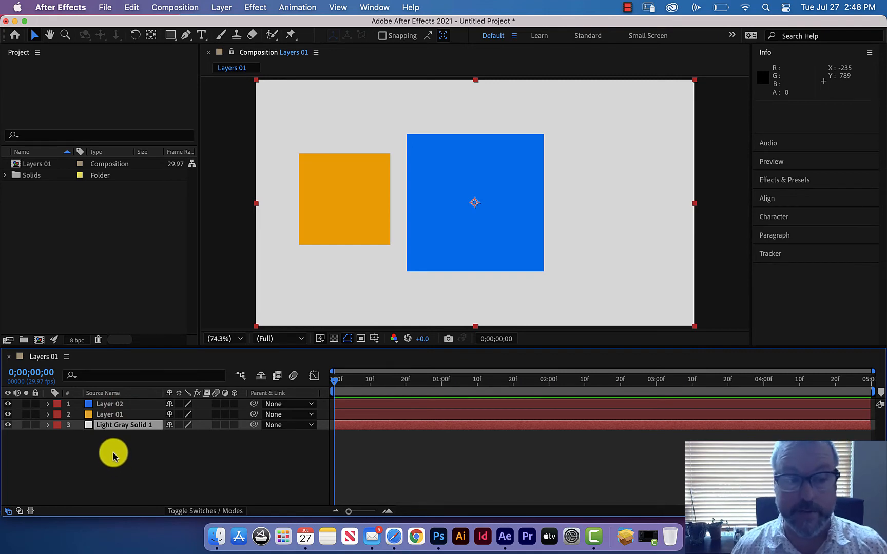
pyautogui.click(113, 456)
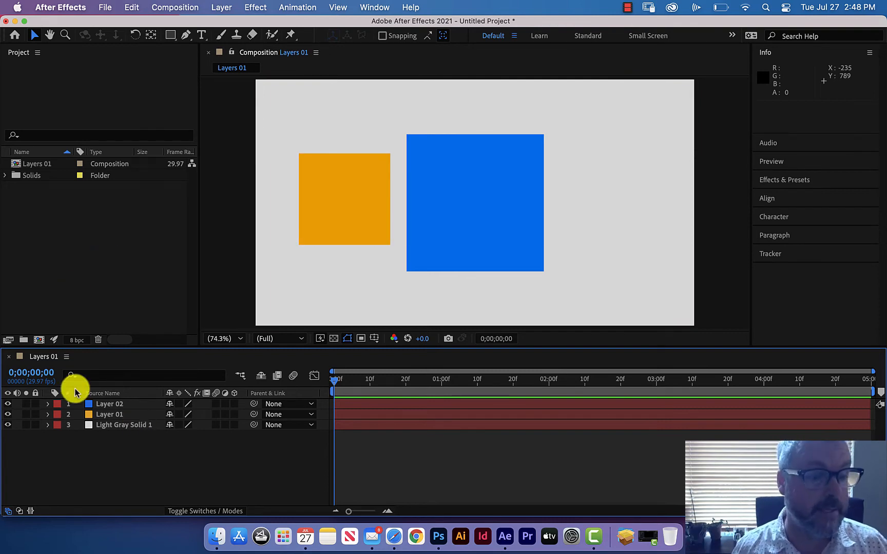
# Select Layer 02, Layer 01 and the light gray solid in turn to compare their outlines in the composition.
pyautogui.click(113, 405)
pyautogui.click(113, 414)
pyautogui.click(113, 424)
pyautogui.click(113, 416)
pyautogui.click(115, 405)
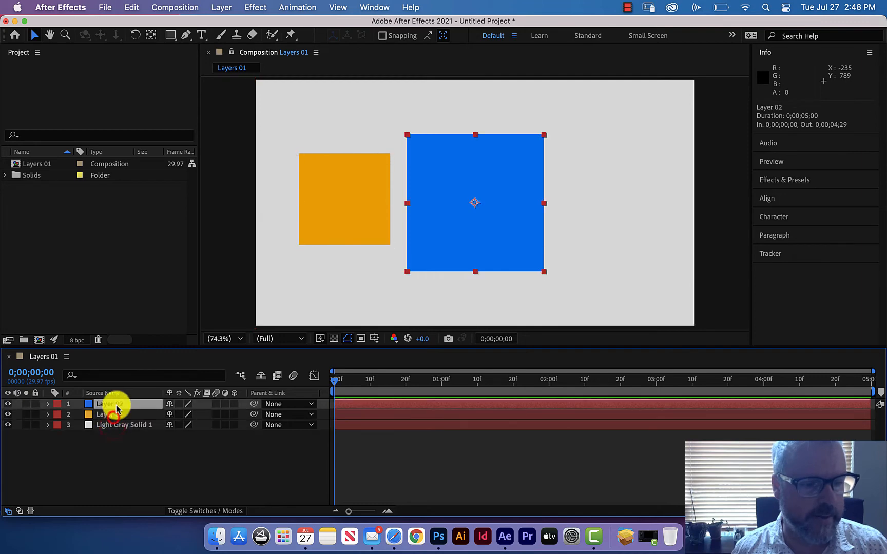
pyautogui.click(113, 415)
pyautogui.click(114, 426)
pyautogui.click(115, 414)
# View Layer 01 and Layer 02 each in its own layer viewer, returning to the composition after each.
pyautogui.doubleClick(116, 413)
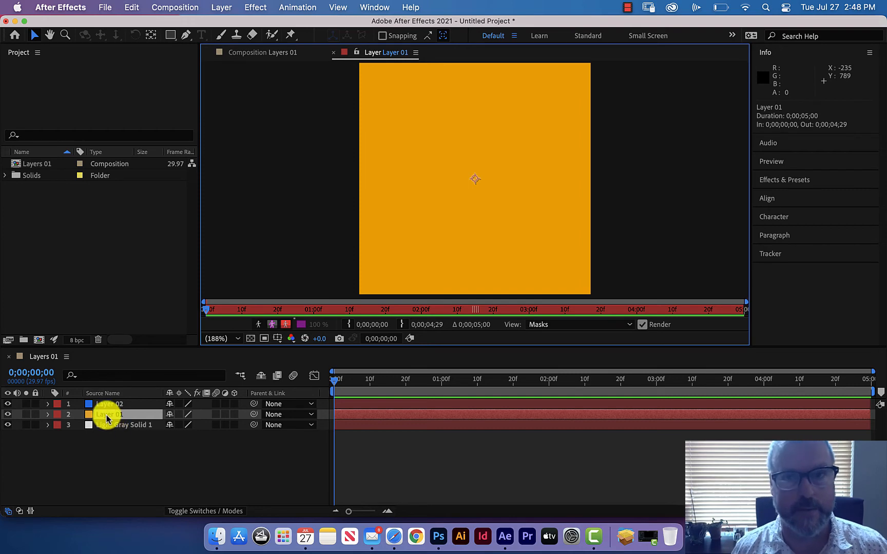
pyautogui.click(110, 418)
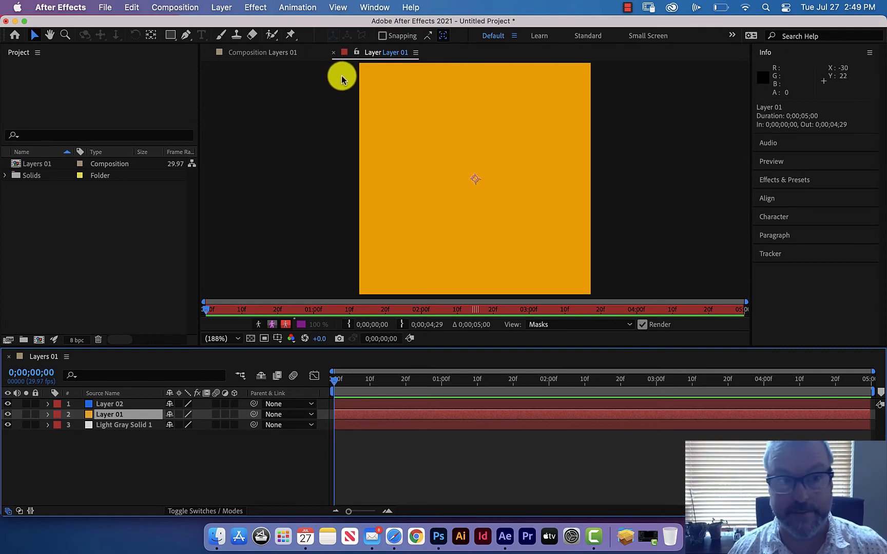
pyautogui.click(267, 52)
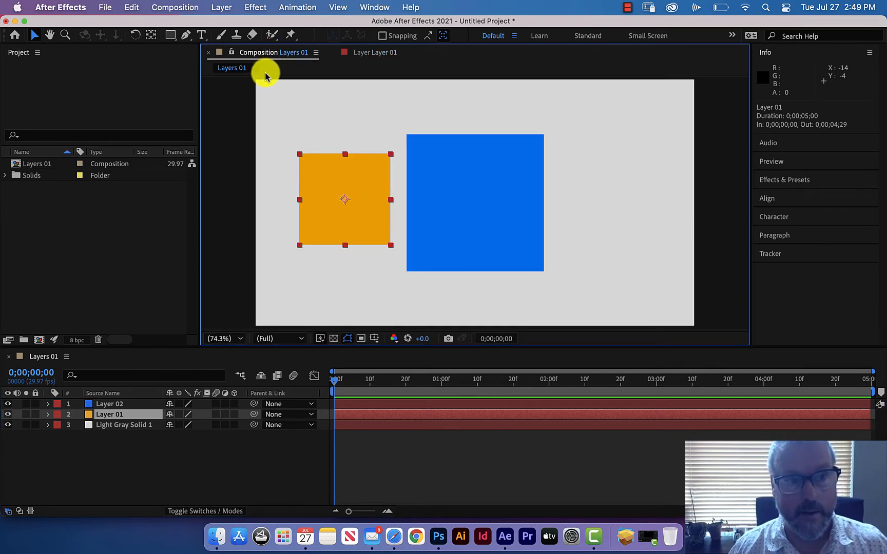
pyautogui.click(371, 52)
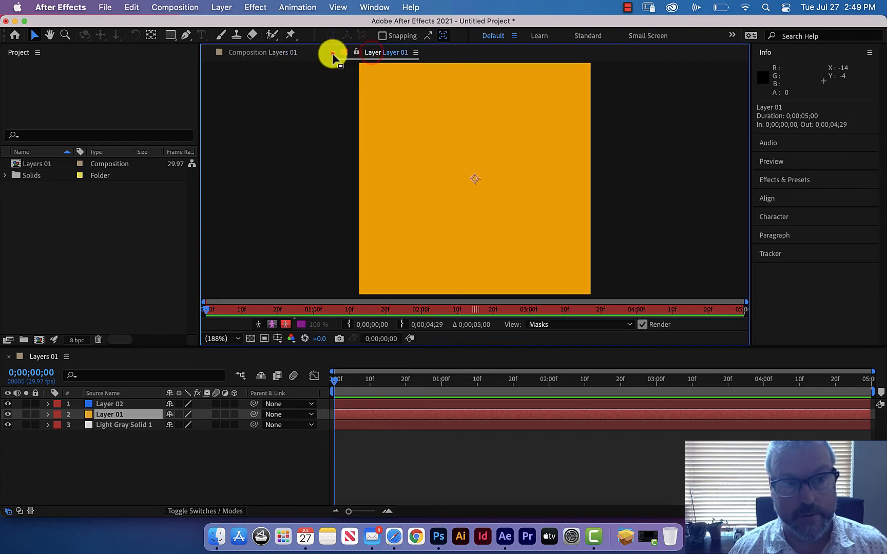
pyautogui.click(332, 52)
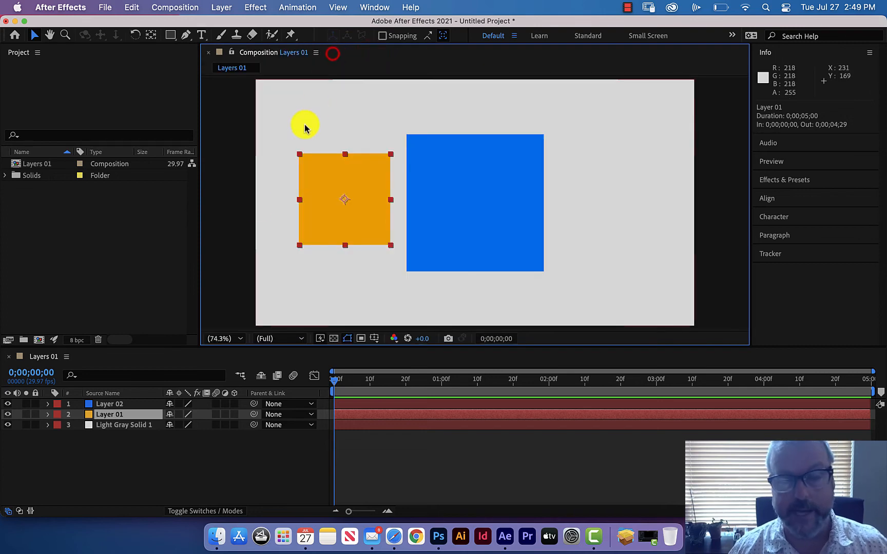
pyautogui.doubleClick(109, 405)
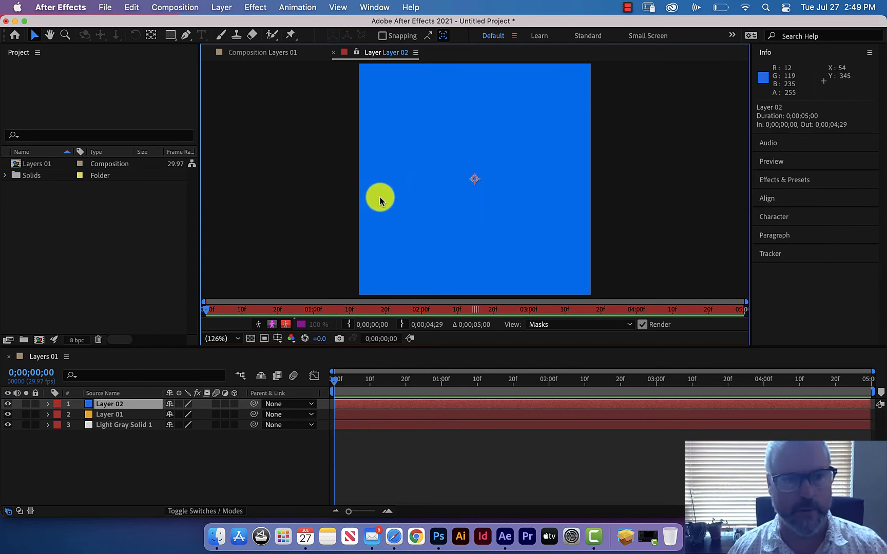
pyautogui.click(333, 55)
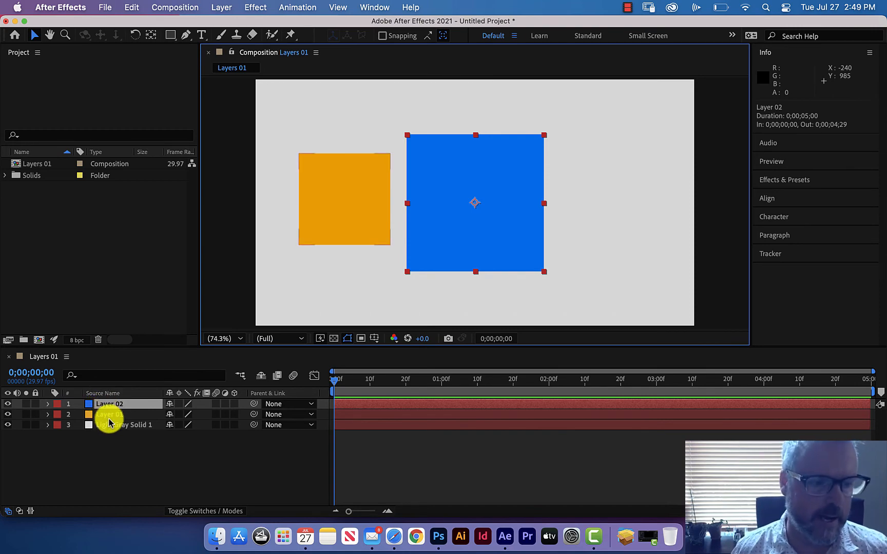
# Hide and show Layer 02, Layer 01 and the light gray solid one at a time, repeating it for Layer 02.
pyautogui.click(8, 404)
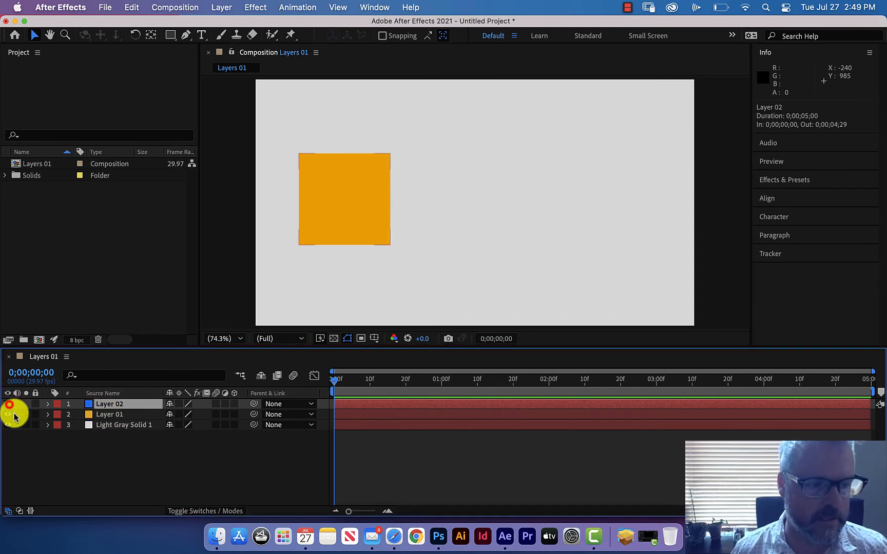
pyautogui.click(8, 404)
pyautogui.click(7, 414)
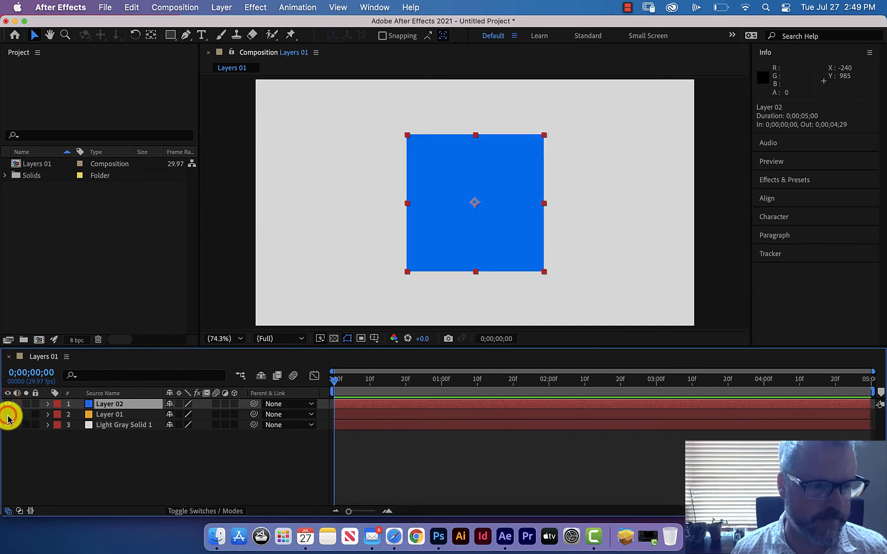
pyautogui.click(7, 414)
pyautogui.click(8, 425)
pyautogui.click(8, 425)
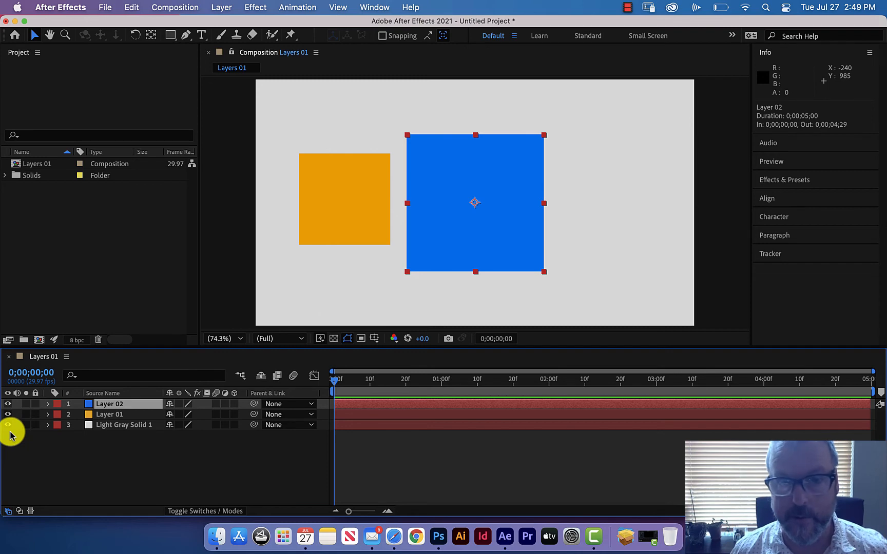
pyautogui.click(8, 404)
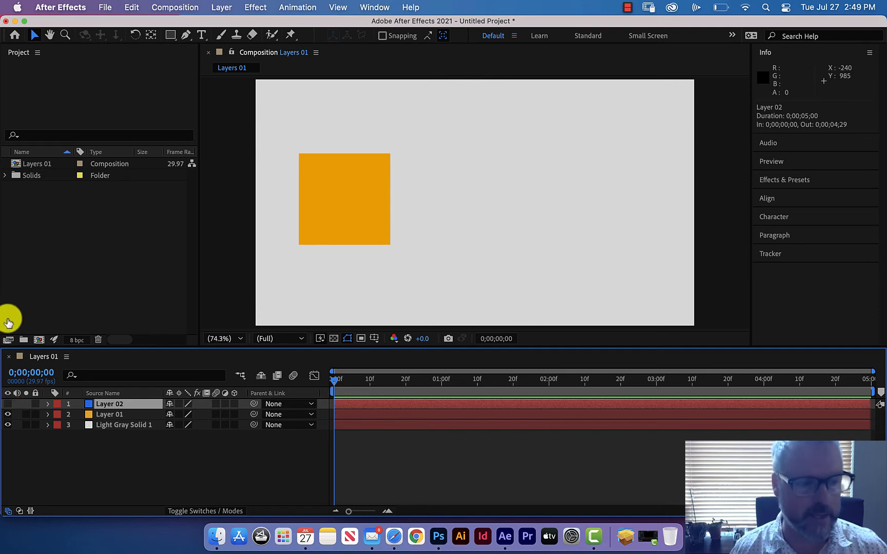
pyautogui.click(8, 404)
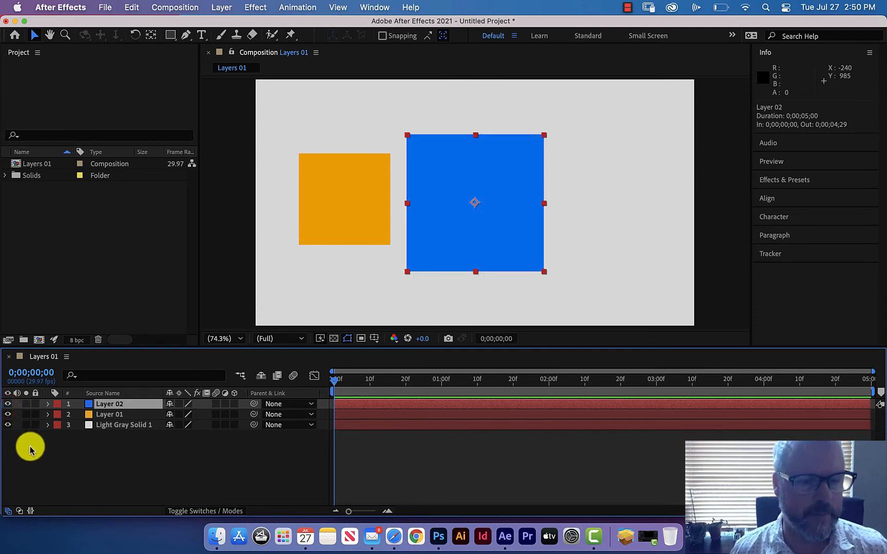
# Solo Layer 02, Layer 01, and both together, turning solo off after each.
pyautogui.click(25, 405)
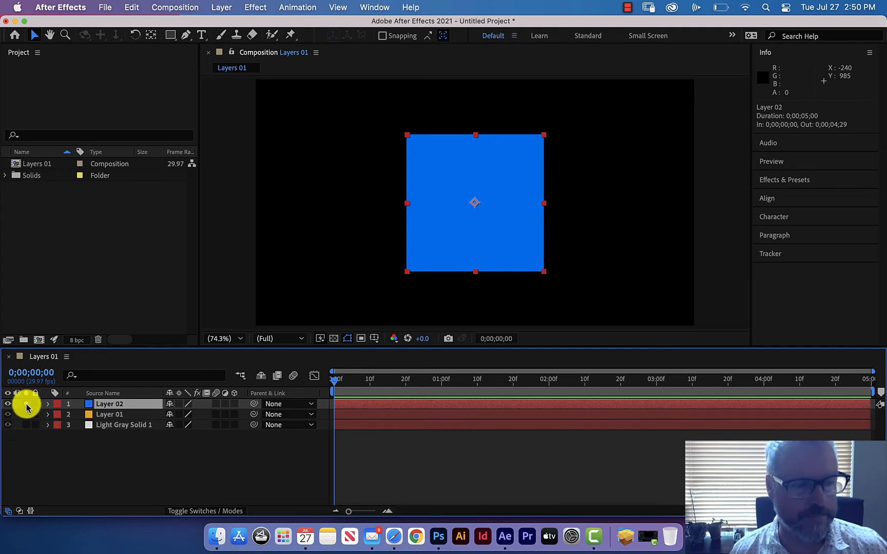
pyautogui.click(26, 404)
pyautogui.click(26, 414)
pyautogui.click(26, 415)
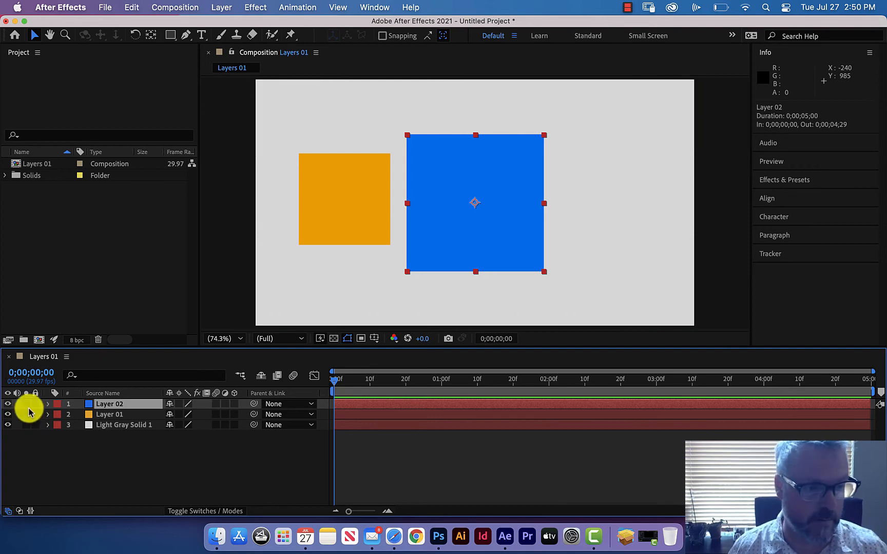
pyautogui.moveTo(25, 404); pyautogui.dragTo(25, 414)
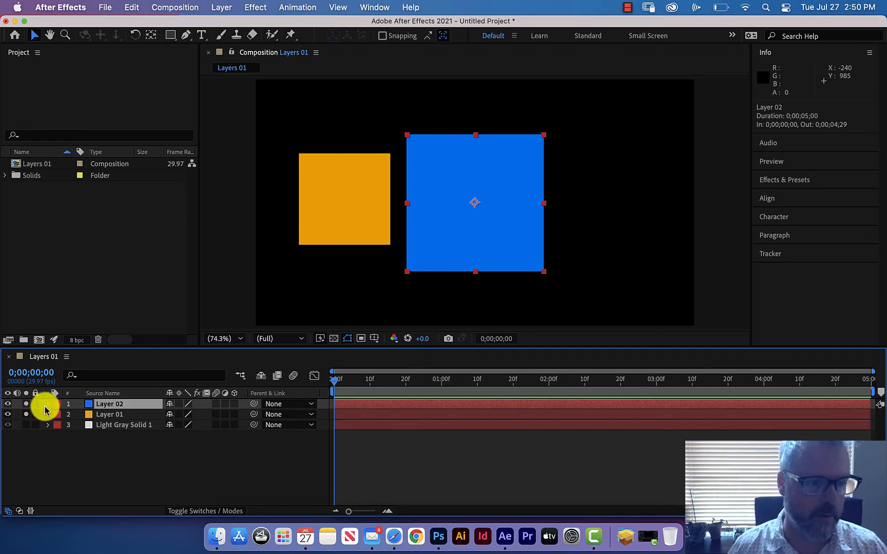
pyautogui.moveTo(26, 404); pyautogui.dragTo(29, 411)
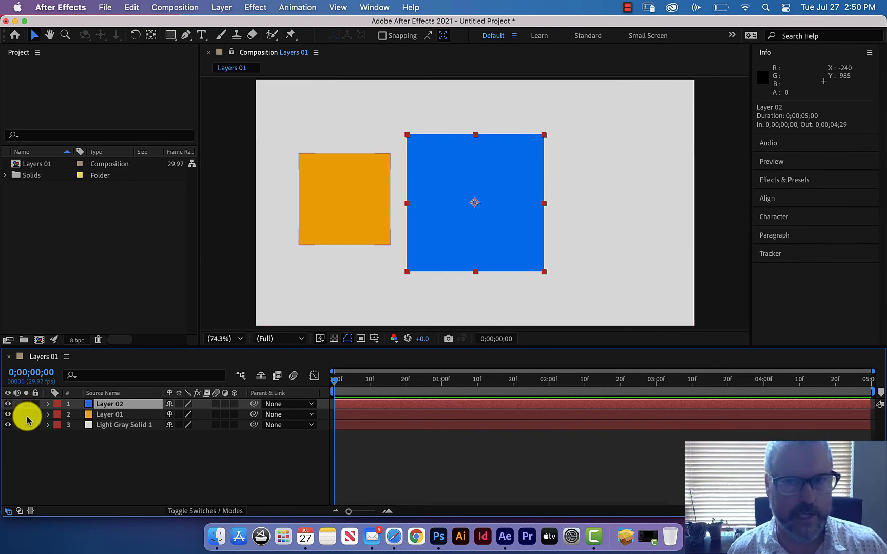
# Lock all three layers in the timeline and unlock them again.
pyautogui.click(36, 404)
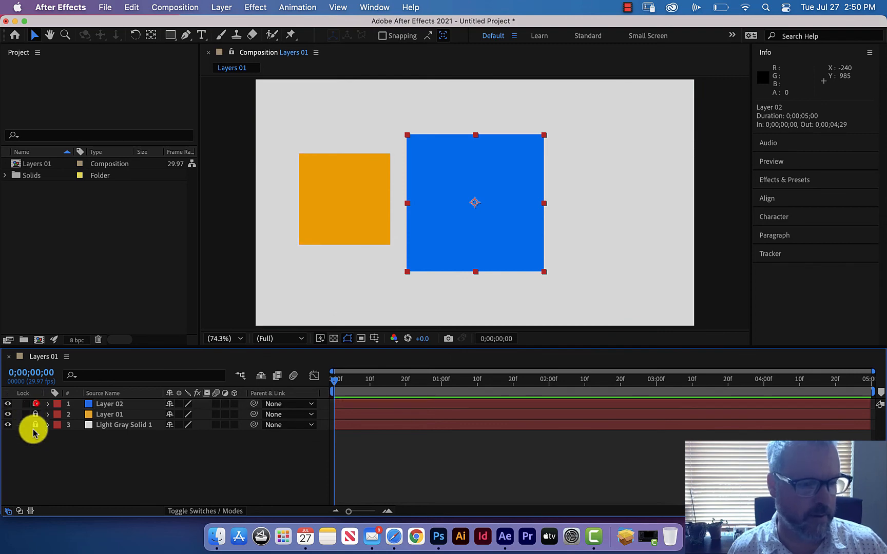
pyautogui.moveTo(35, 404); pyautogui.dragTo(35, 425)
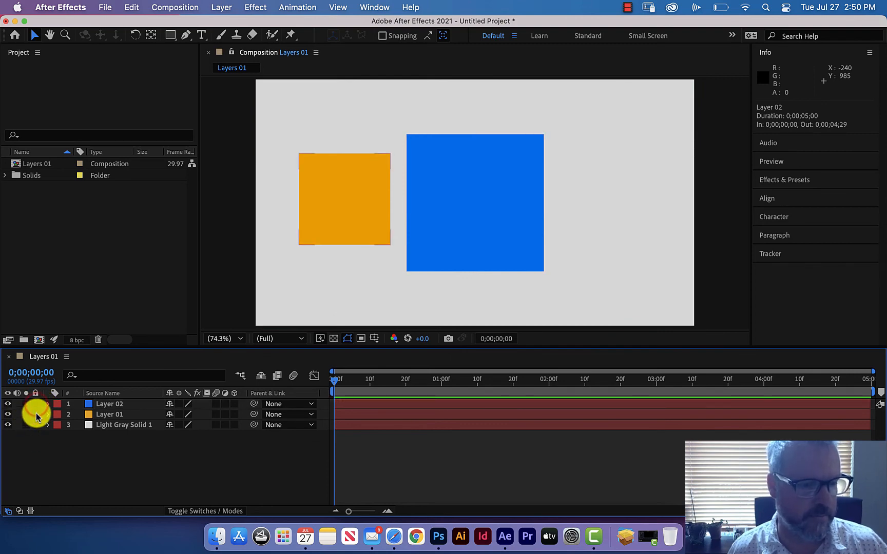
# Lock the Light Gray Solid 1 layer and try to select it in the composition view.
pyautogui.click(36, 426)
pyautogui.click(343, 267)
pyautogui.click(358, 275)
pyautogui.click(291, 214)
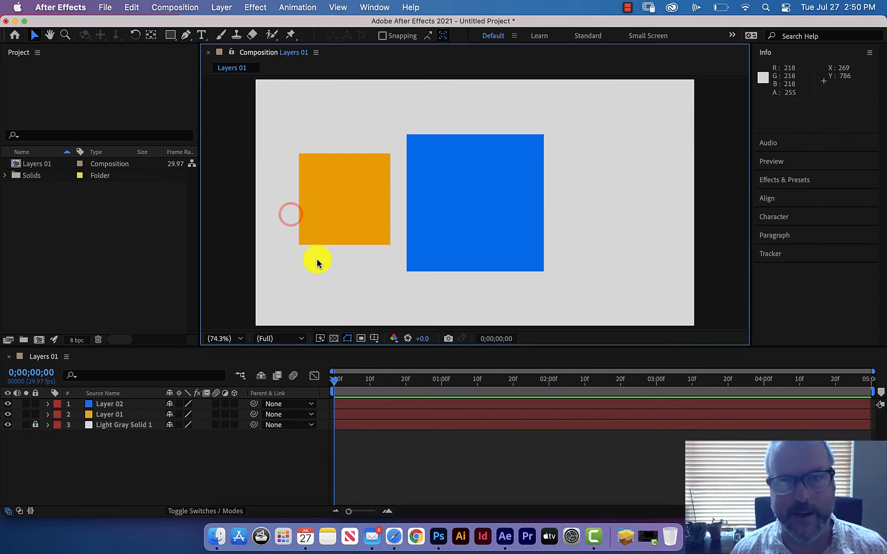
# Unlock Light Gray Solid 1, shift it down and left in the composition, undo the move and lock the layer again.
pyautogui.click(35, 425)
pyautogui.moveTo(310, 259); pyautogui.dragTo(212, 307)
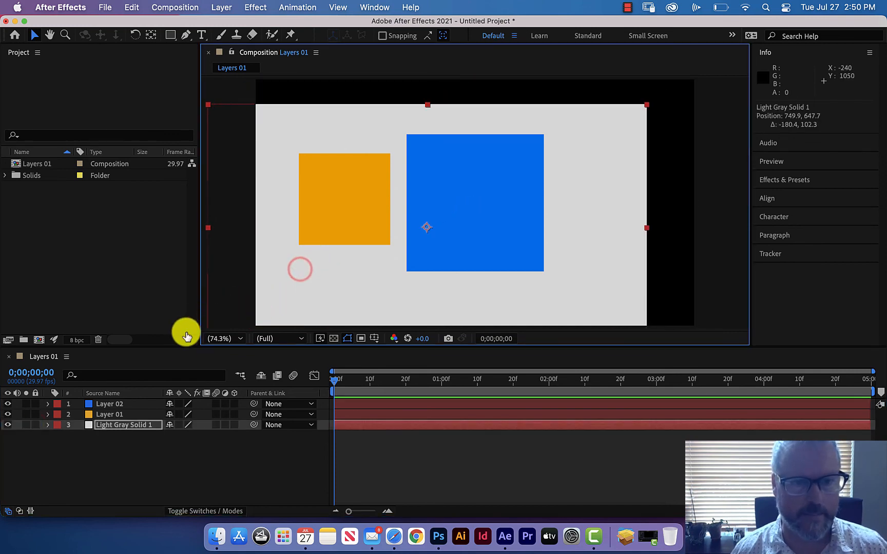
pyautogui.press('super+z')
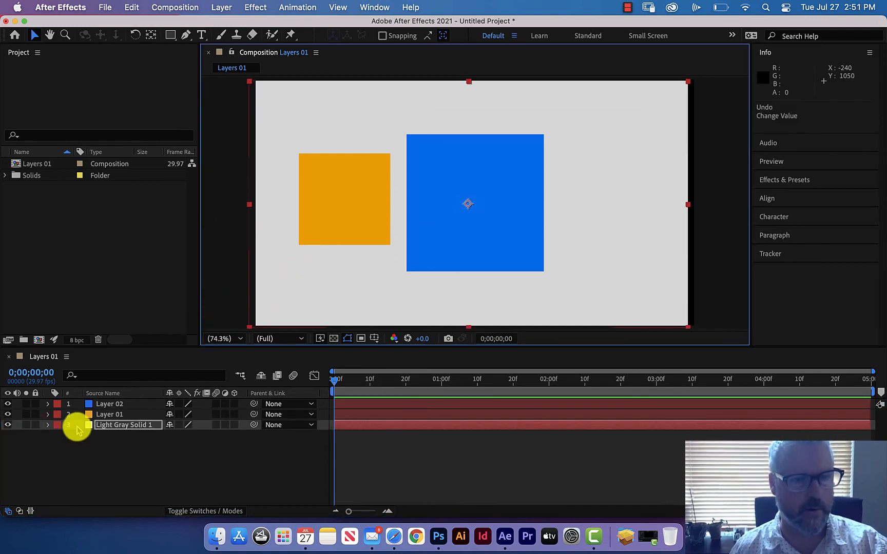
pyautogui.click(36, 424)
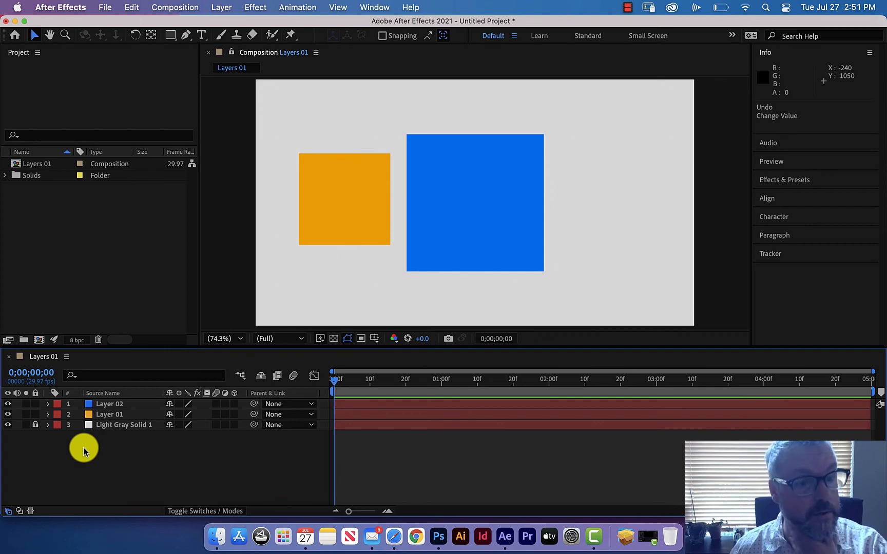
# Expand the Solids folder in the project to view the solids it contains, and collapse it again.
pyautogui.click(5, 175)
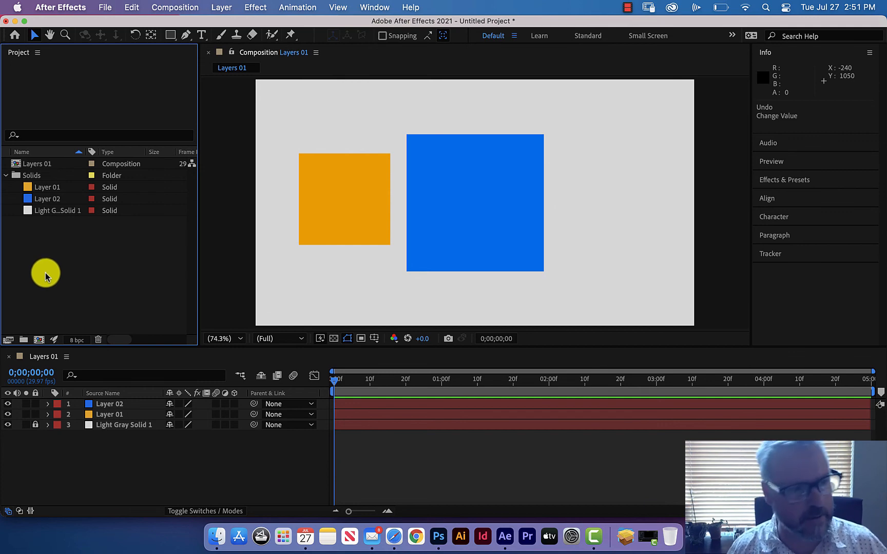
pyautogui.click(6, 175)
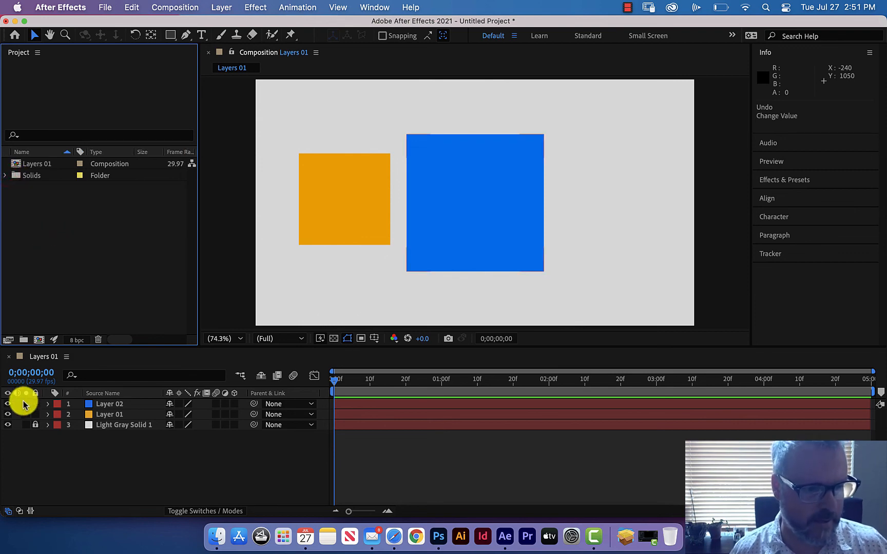
pyautogui.click(35, 425)
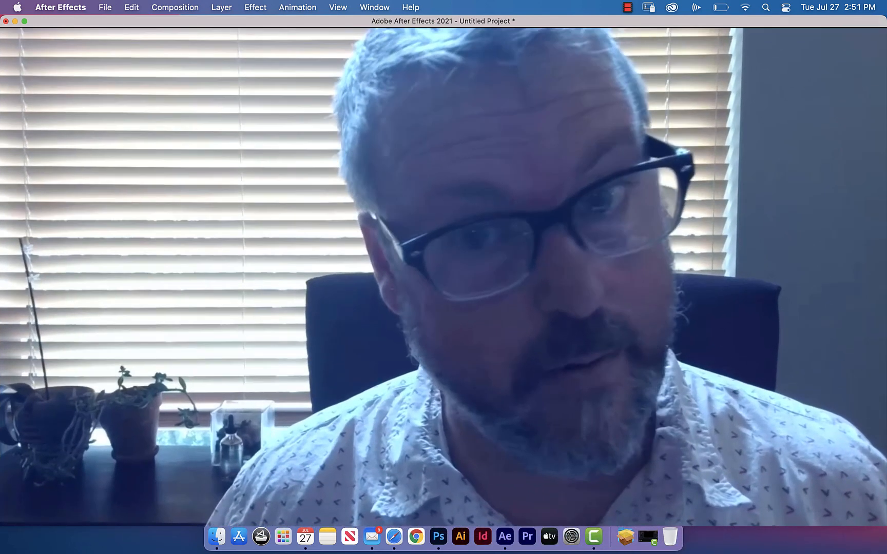